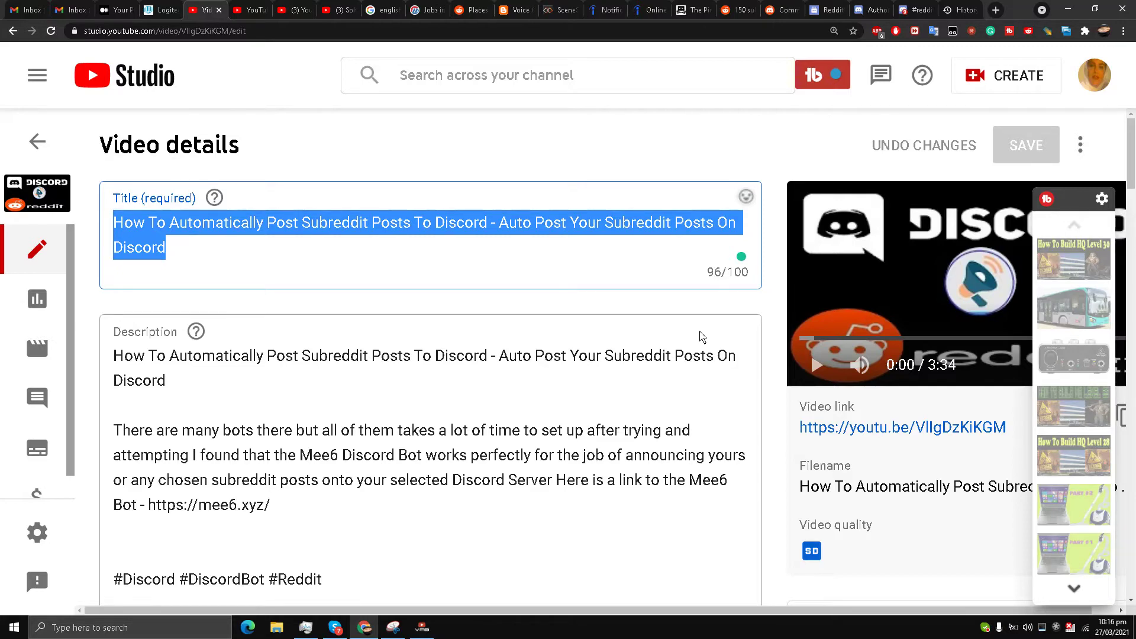
# - Review the video's title and description, including the Mee6 bot mention and link, in YouTube Studio
pyautogui.scroll(-3, 354, 248)
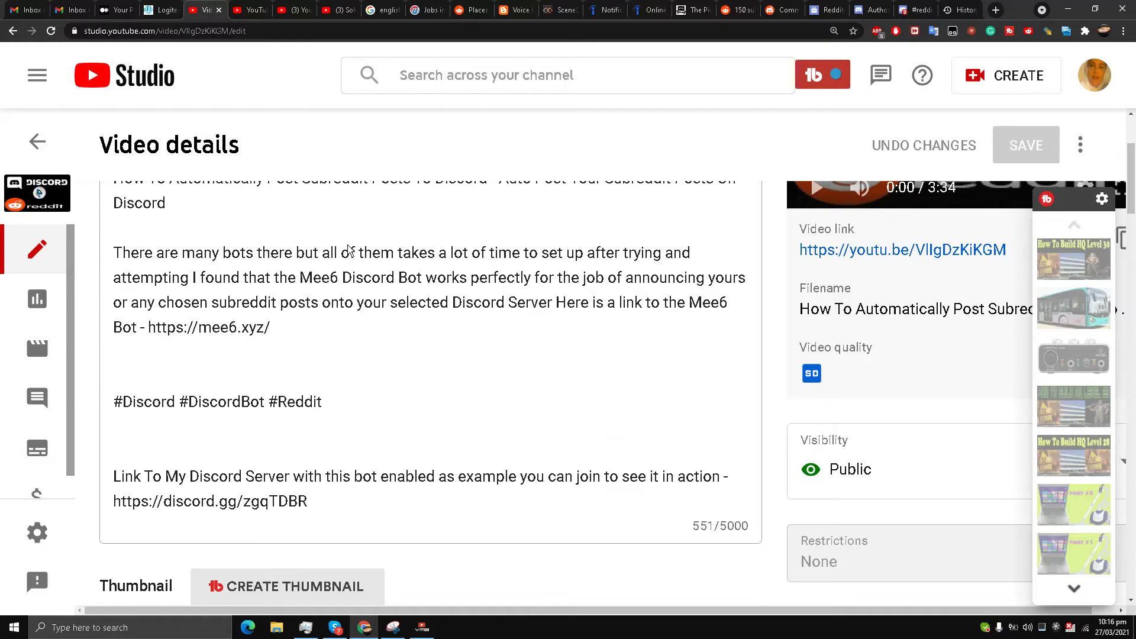
pyautogui.scroll(2, 348, 249)
pyautogui.scroll(-4, 324, 284)
pyautogui.scroll(4, 325, 284)
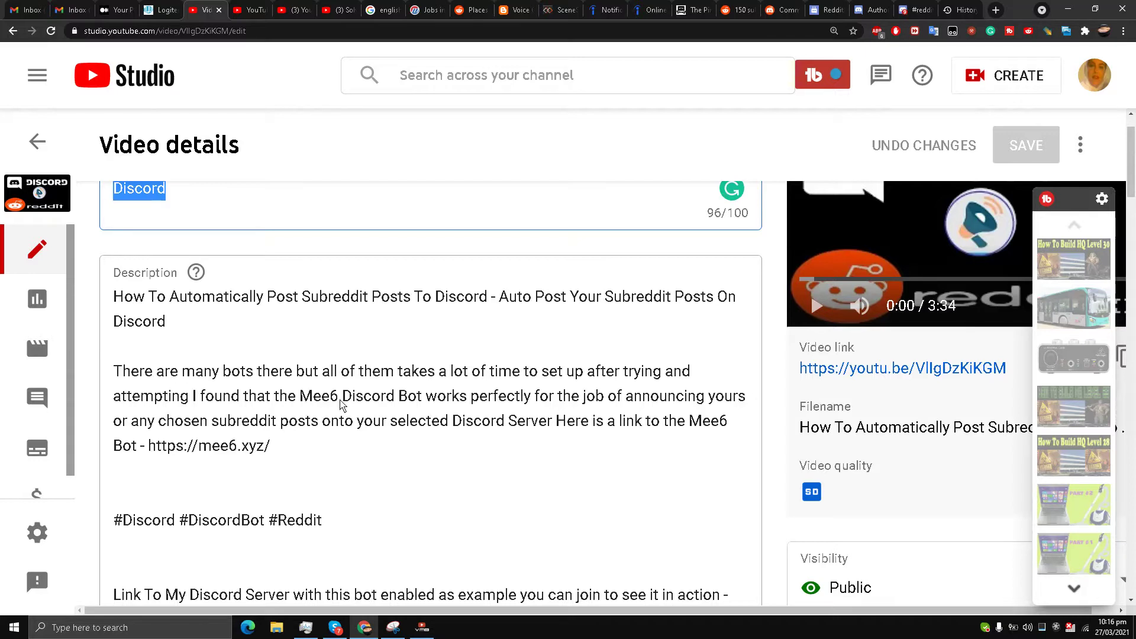
pyautogui.doubleClick(340, 403)
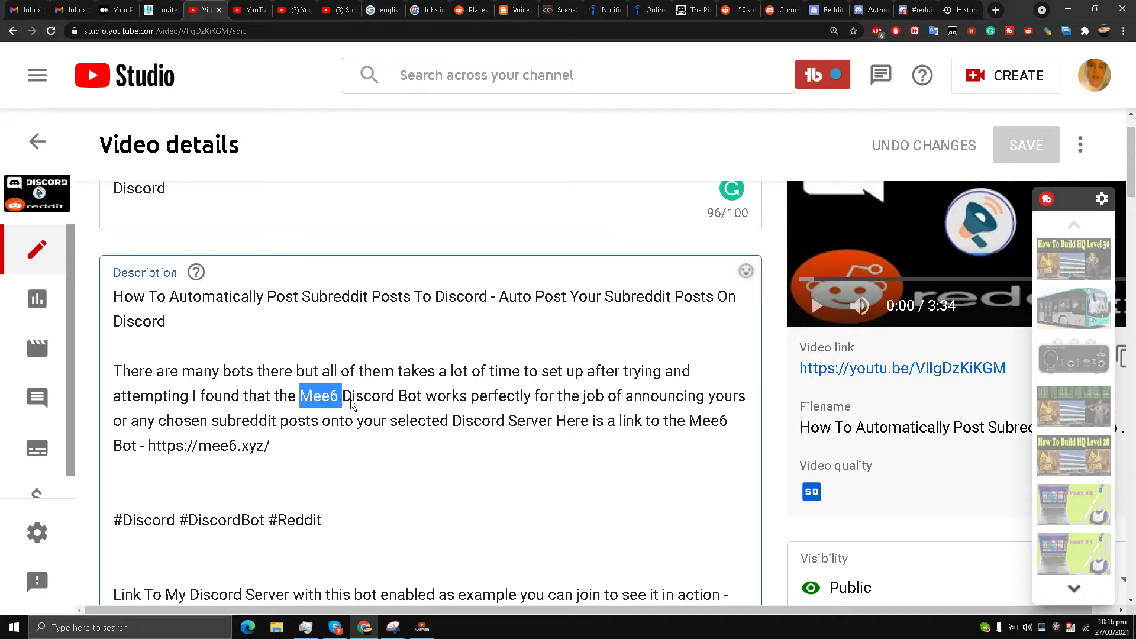
pyautogui.click(353, 400)
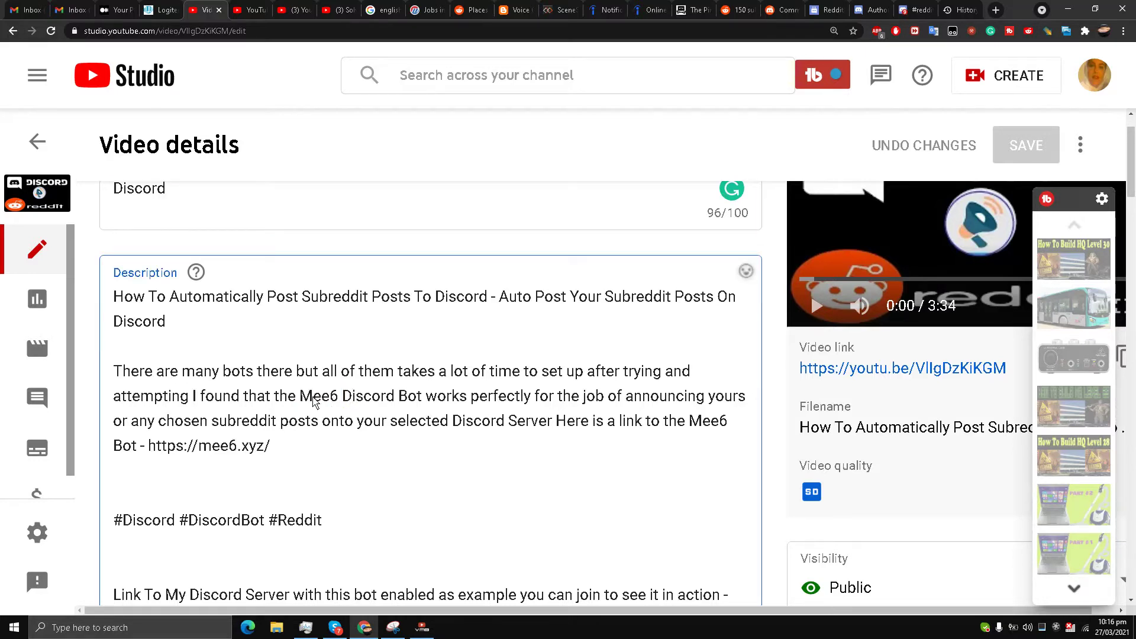
pyautogui.scroll(-1, 308, 388)
pyautogui.scroll(2, 316, 369)
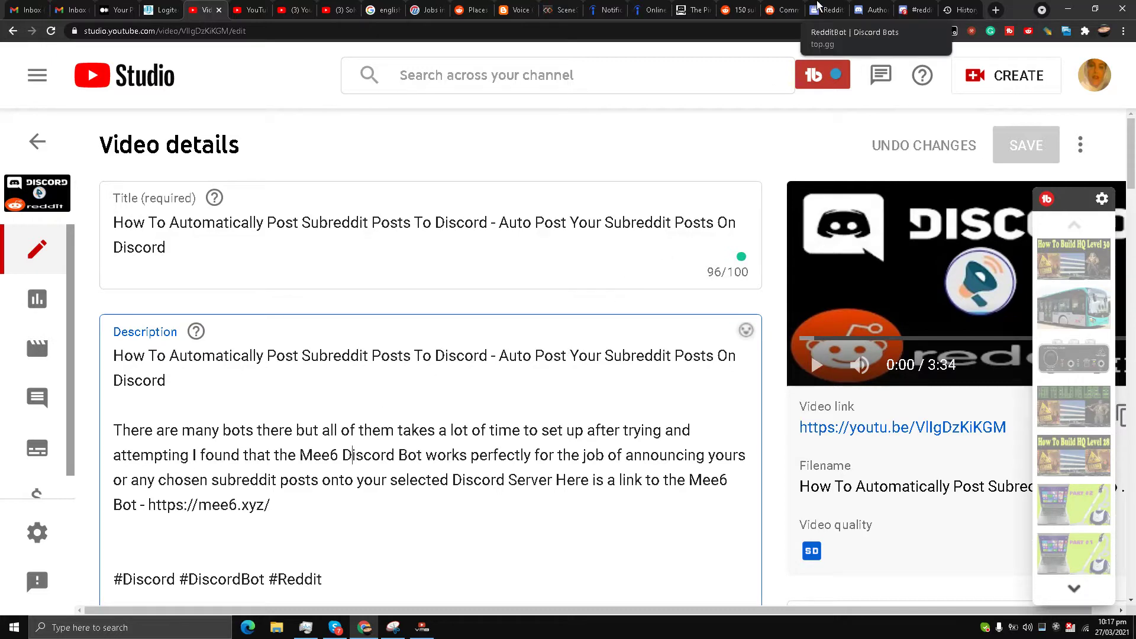
# - Switch to the browser tab showing the RedditBot page and load the top.gg home page there
pyautogui.click(819, 6)
pyautogui.hotkey('ctrl', 'Tab')
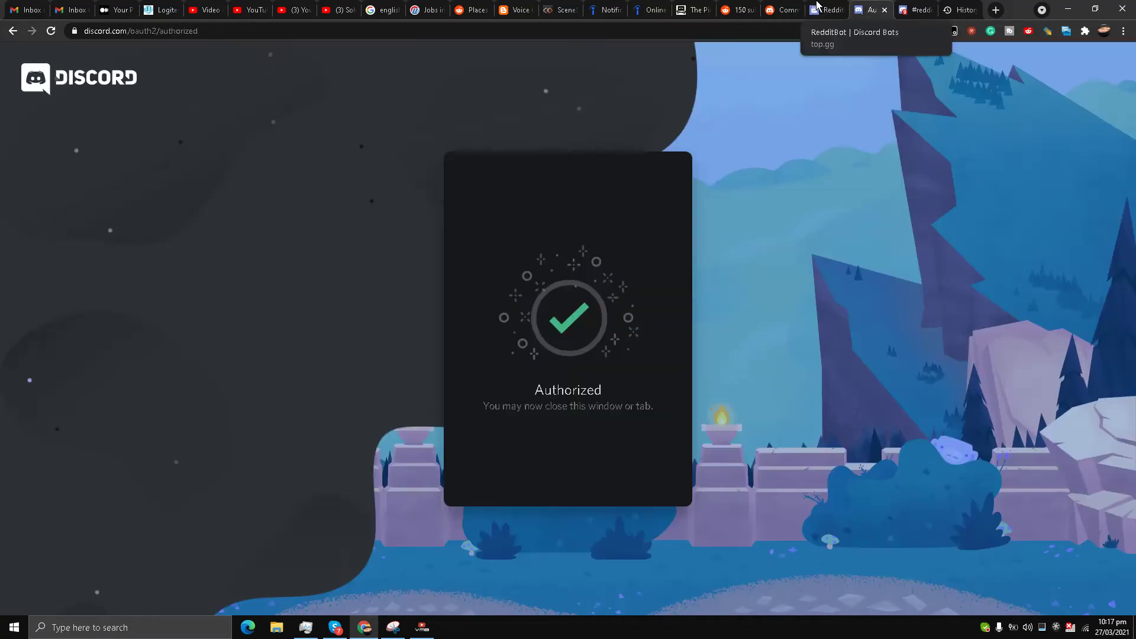
pyautogui.click(817, 7)
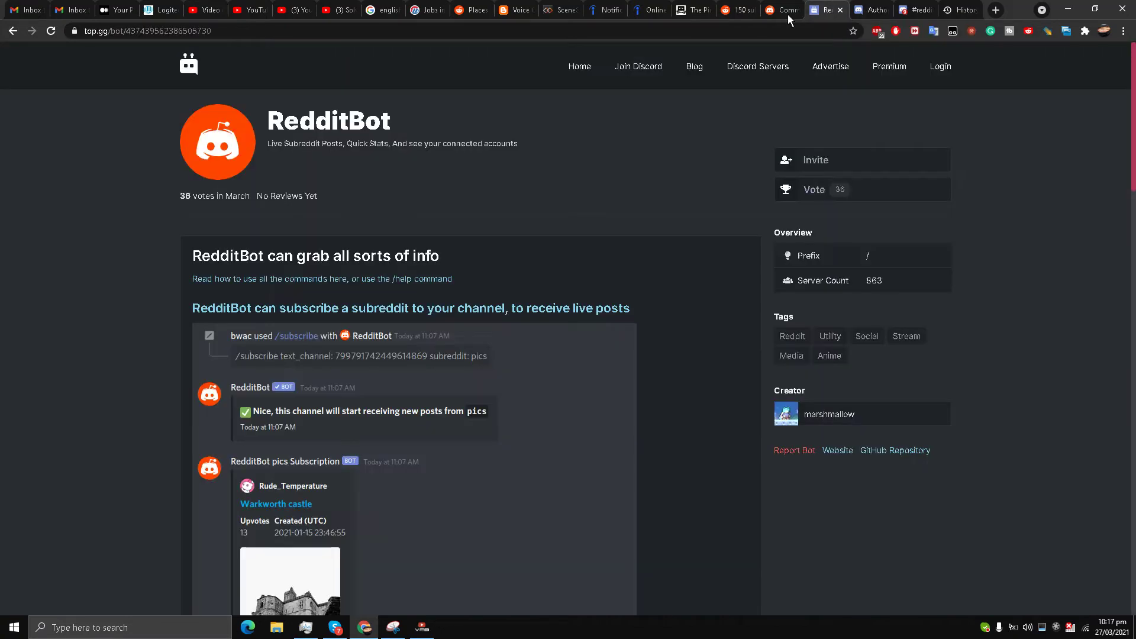
pyautogui.click(488, 35)
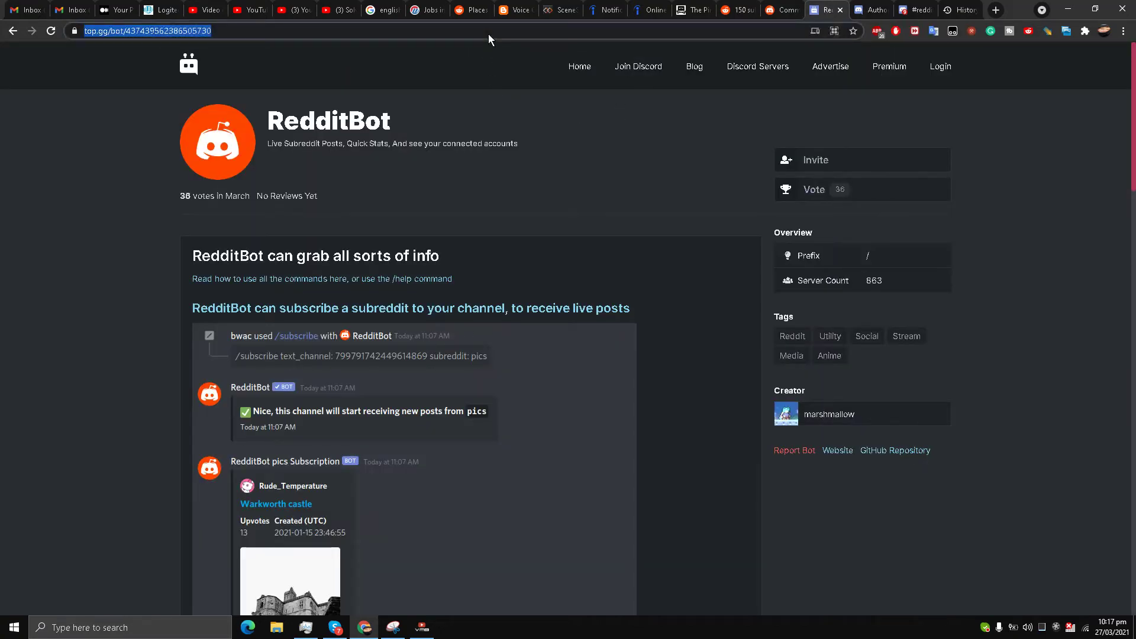
pyautogui.write('top.gg')
pyautogui.press('Return')
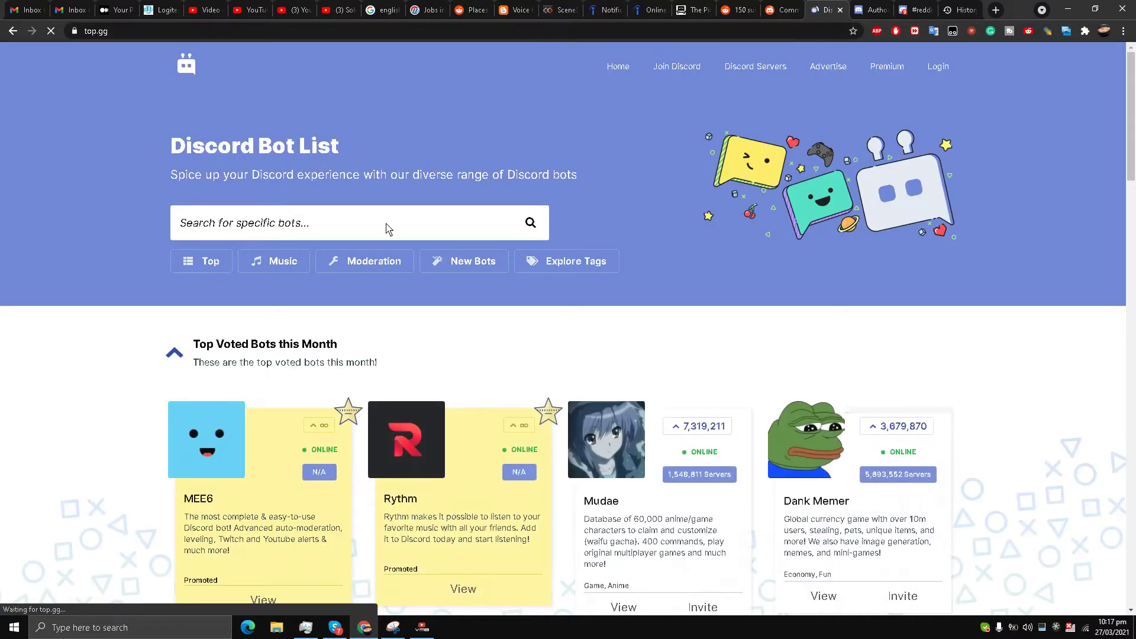
# - Search the Discord bot list for "subreddit" and open RedditBot's page from the results
pyautogui.click(389, 228)
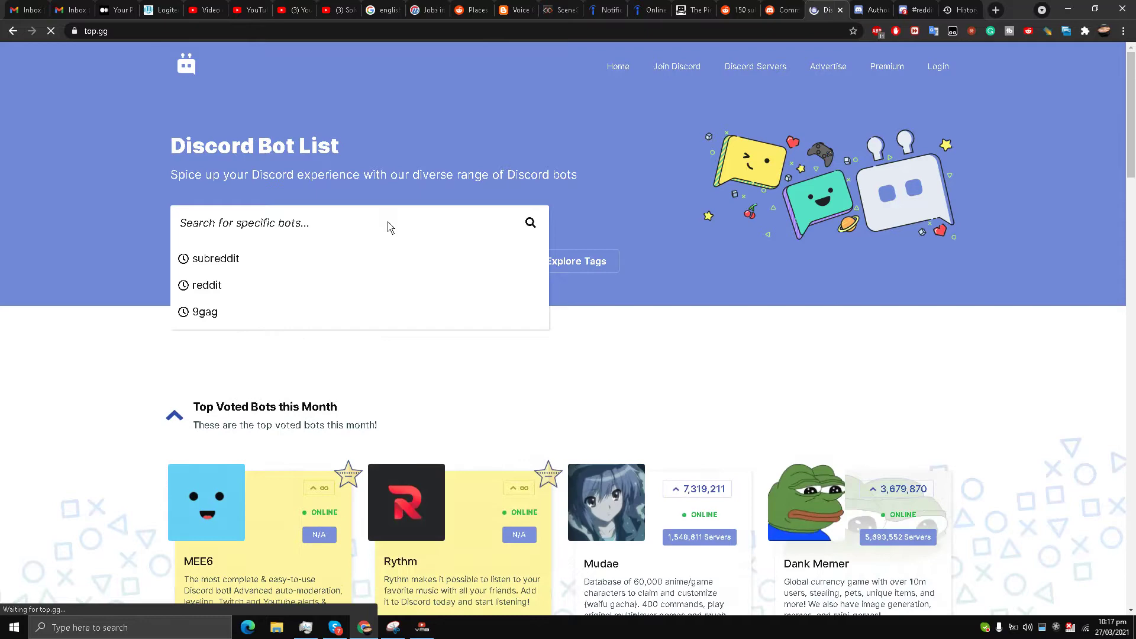
pyautogui.write('subreddit')
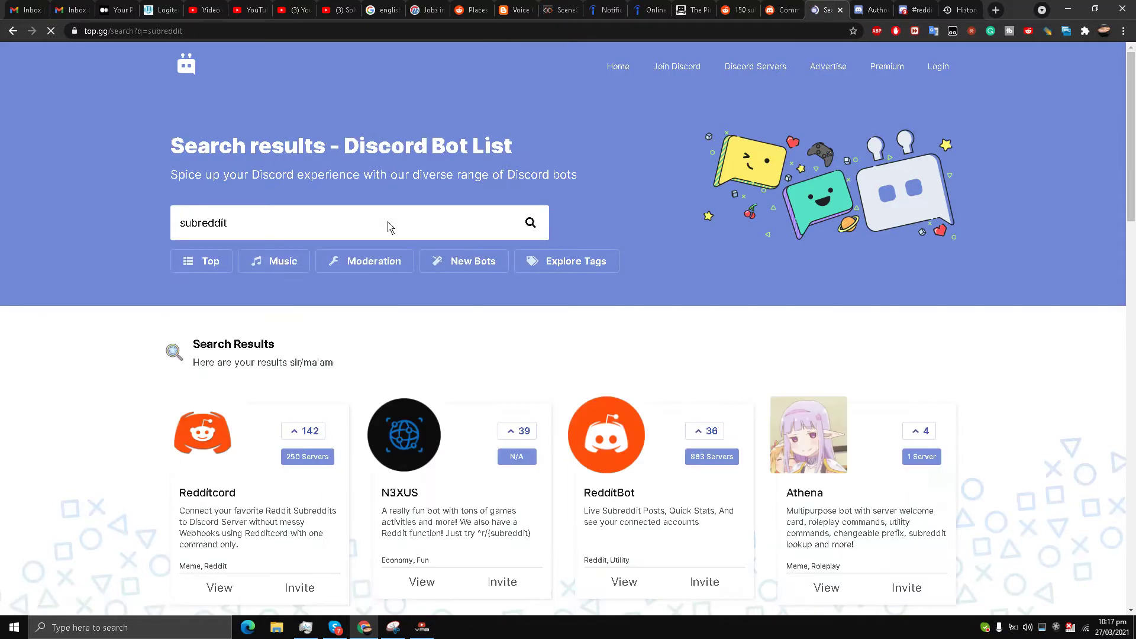
pyautogui.scroll(-3, 533, 340)
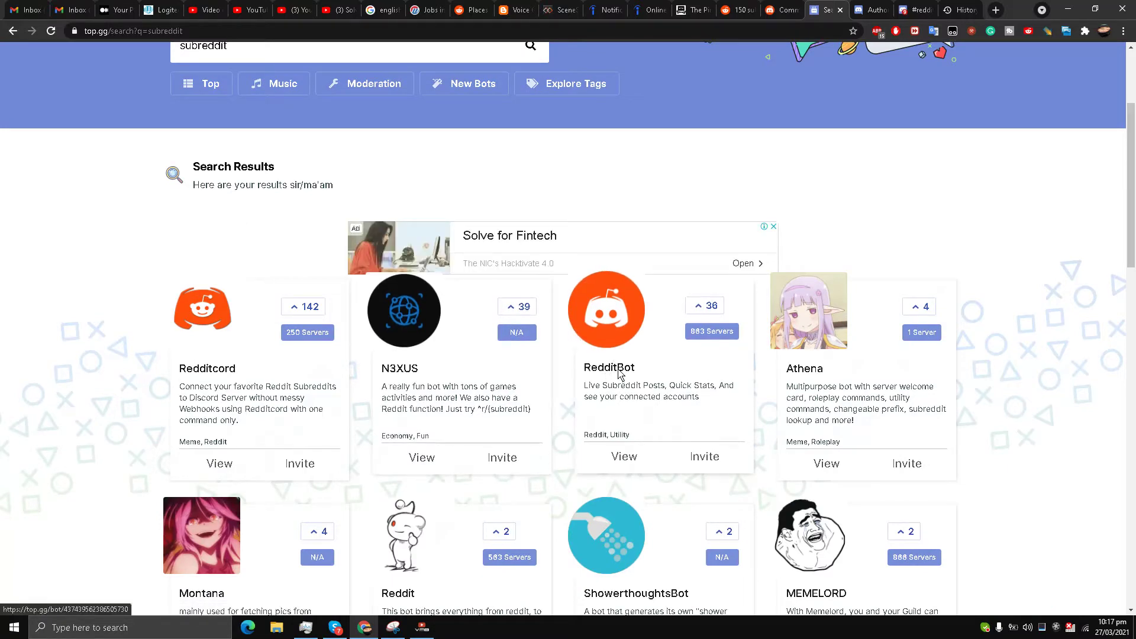
pyautogui.click(617, 372)
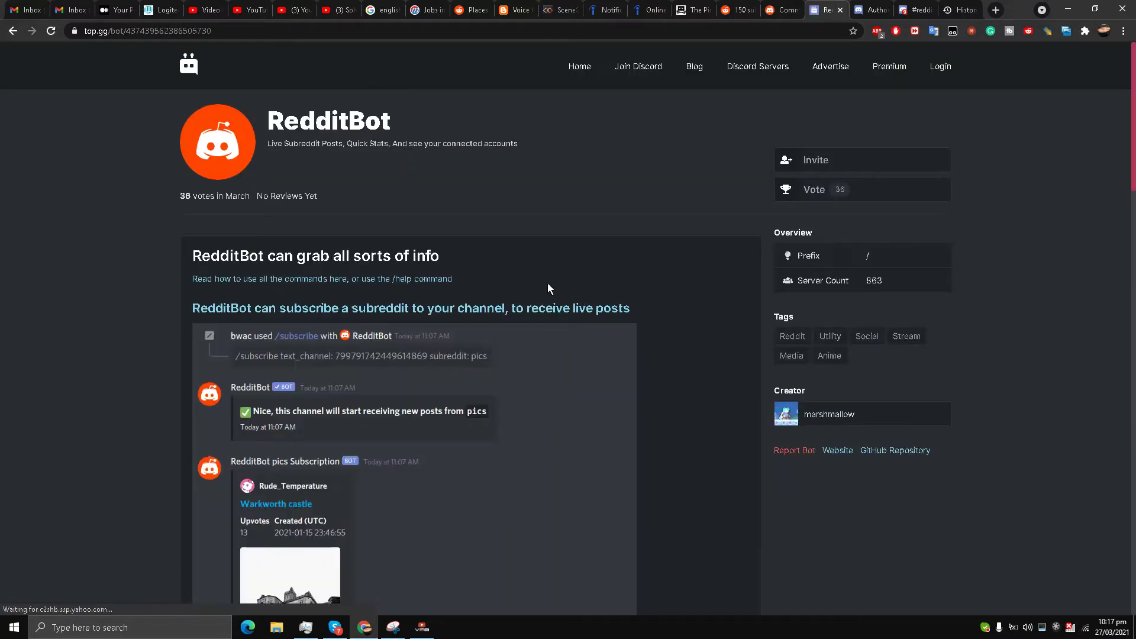
# - Invite RedditBot to the account's own Discord server, authorize it with the Administrator permission and complete the human verification
pyautogui.scroll(-1, 385, 272)
pyautogui.scroll(1, 420, 237)
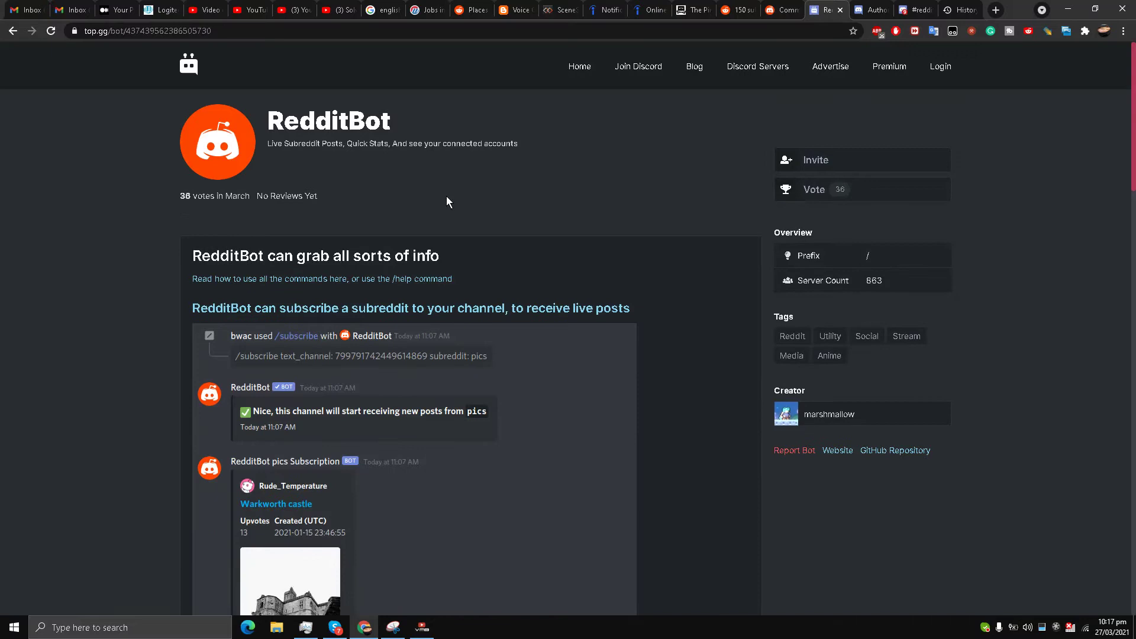
pyautogui.scroll(-2, 552, 201)
pyautogui.scroll(2, 553, 201)
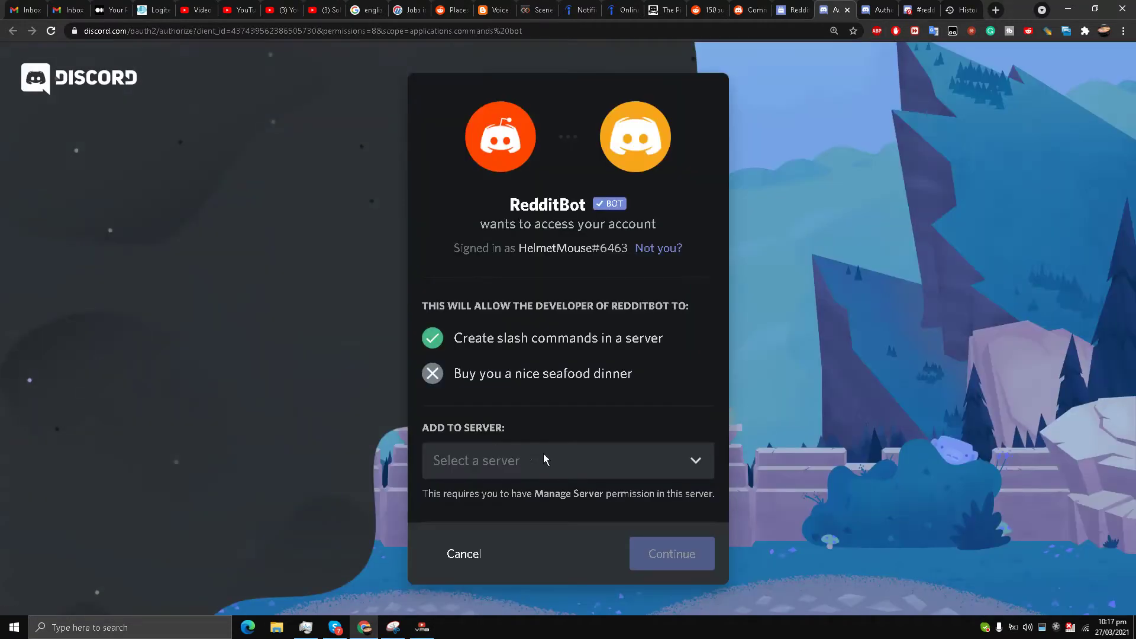
pyautogui.click(544, 459)
pyautogui.click(537, 500)
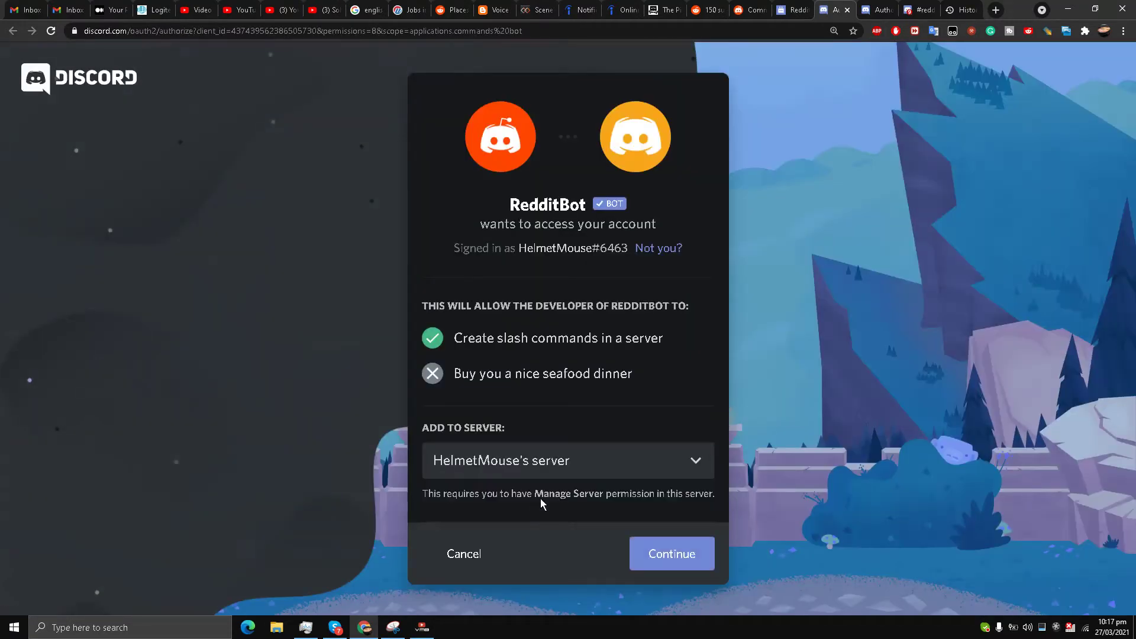
pyautogui.click(663, 556)
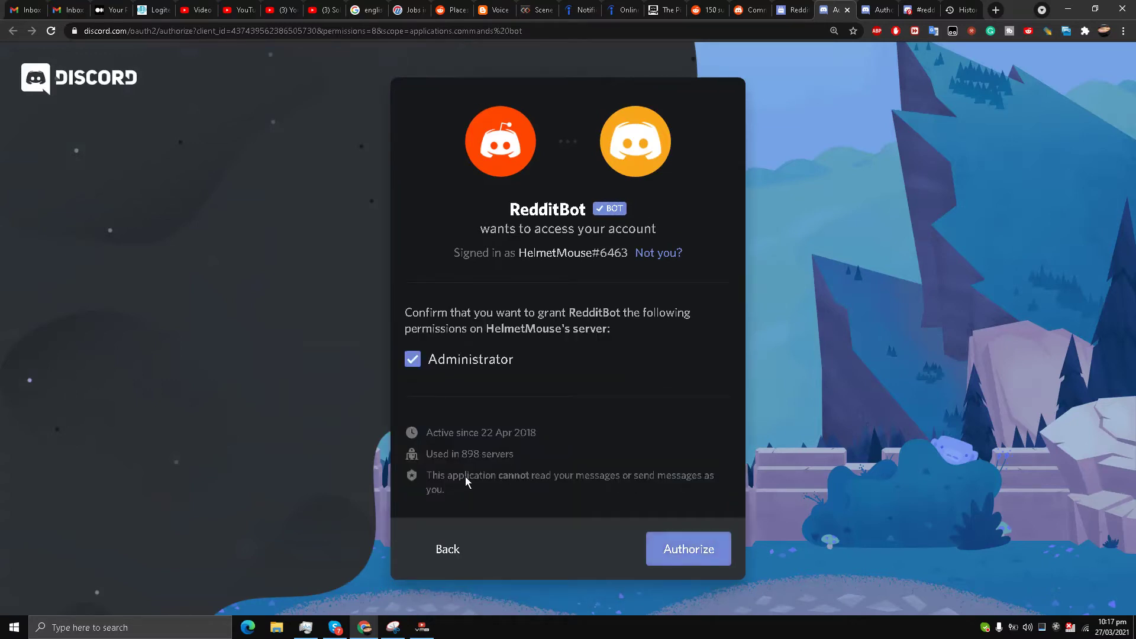
pyautogui.click(677, 548)
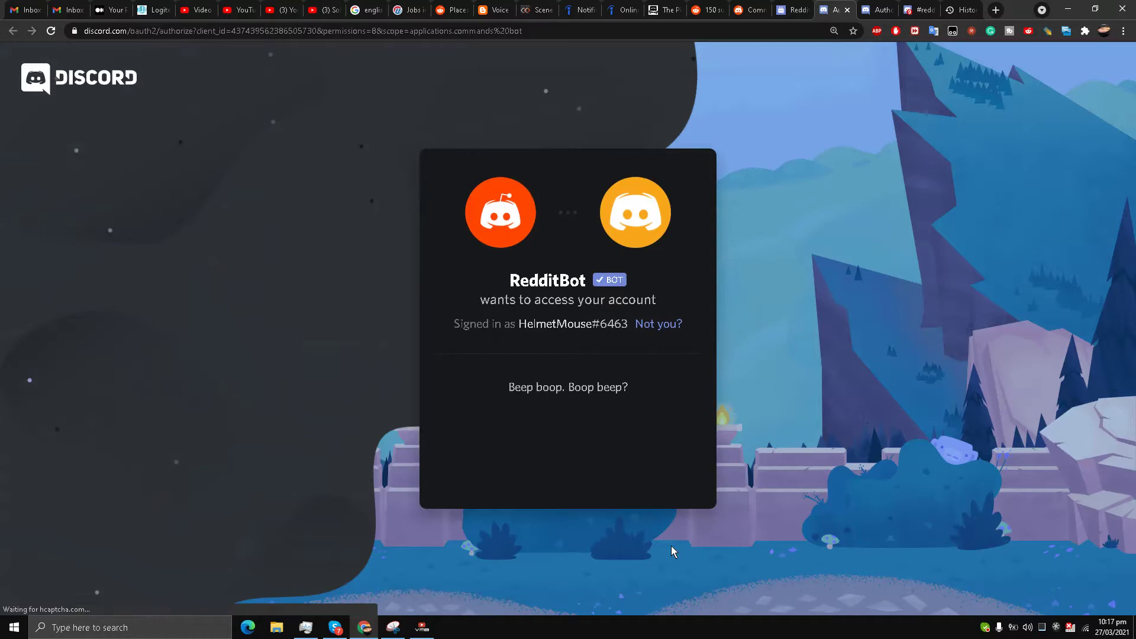
pyautogui.click(473, 447)
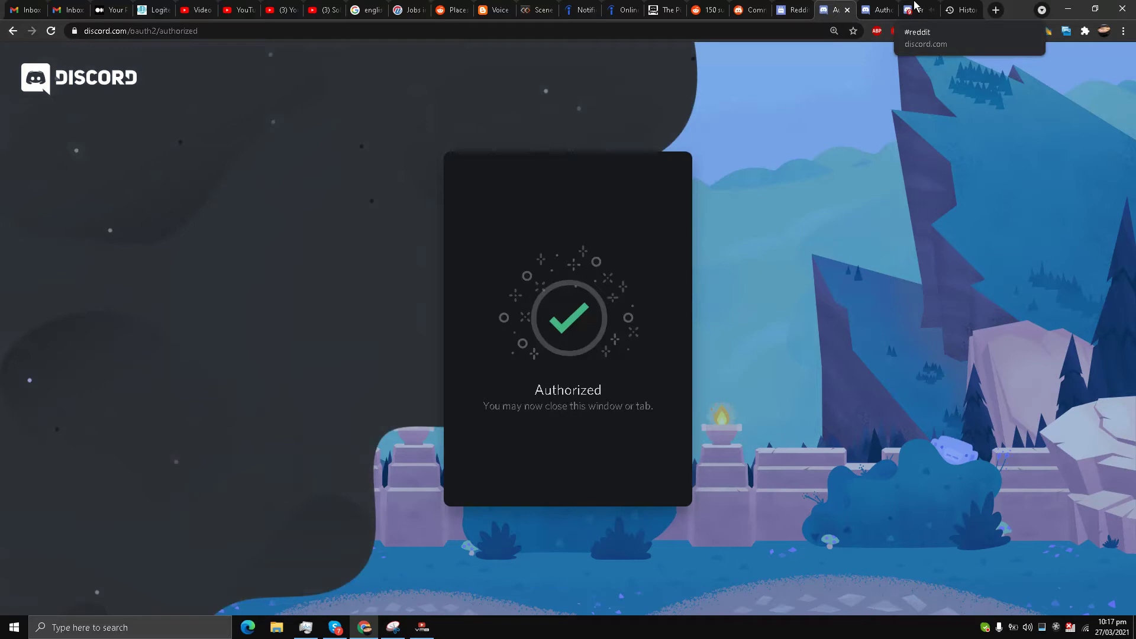
# - In the server's #reddit channel, start RedditBot's /subscriptions subscribe command with #reddit as the text_channel
pyautogui.click(915, 4)
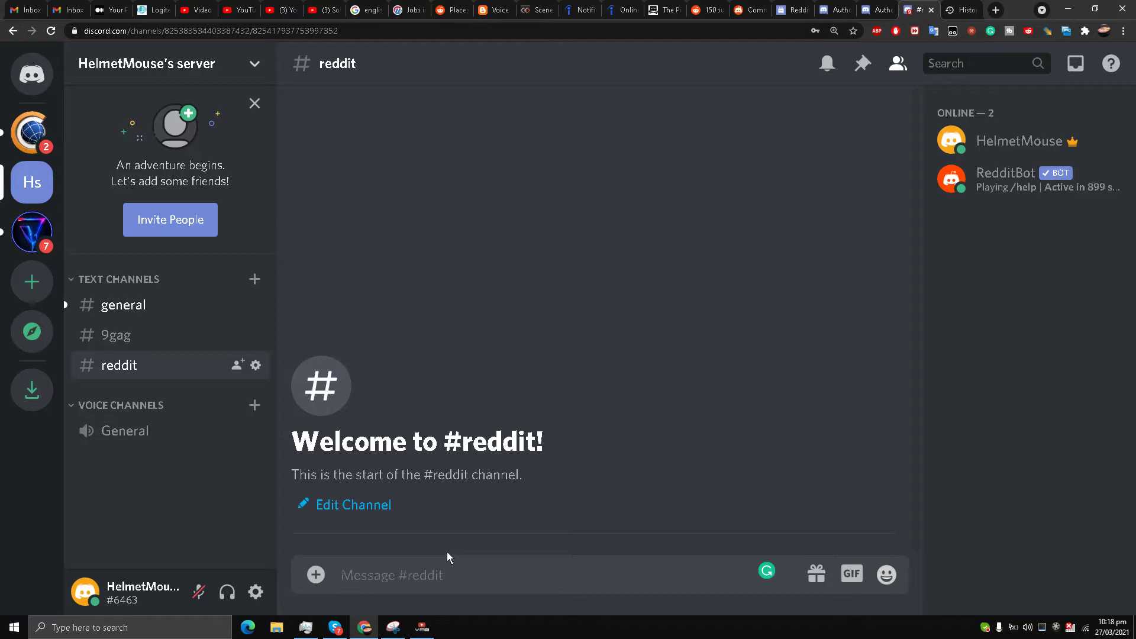
pyautogui.write('/')
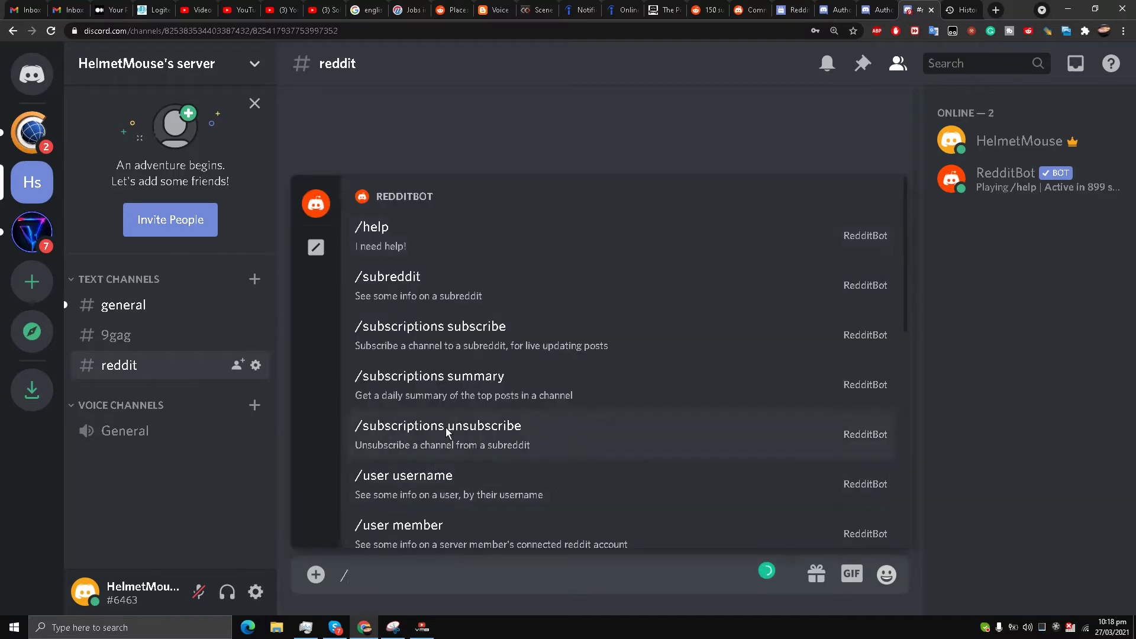
pyautogui.click(458, 344)
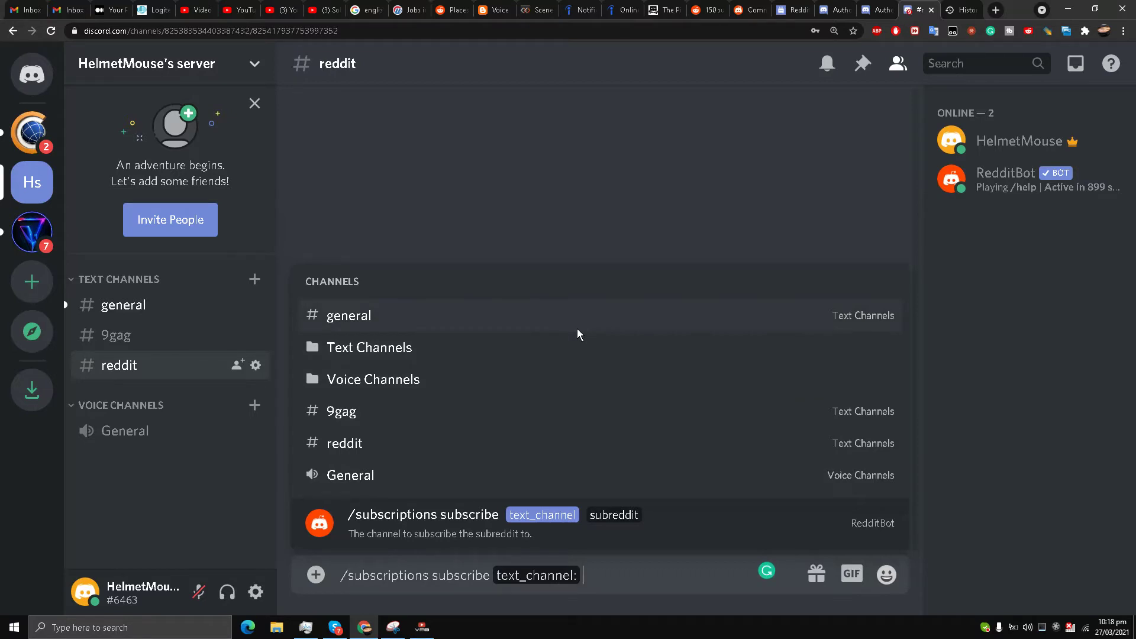
pyautogui.write('reddit')
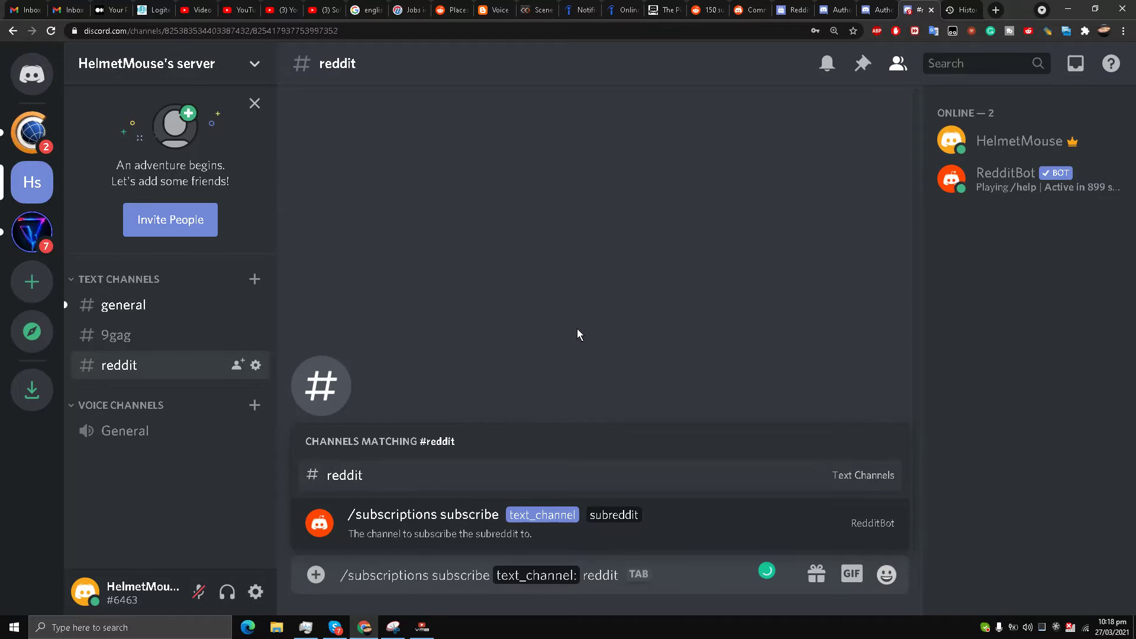
pyautogui.press('Tab')
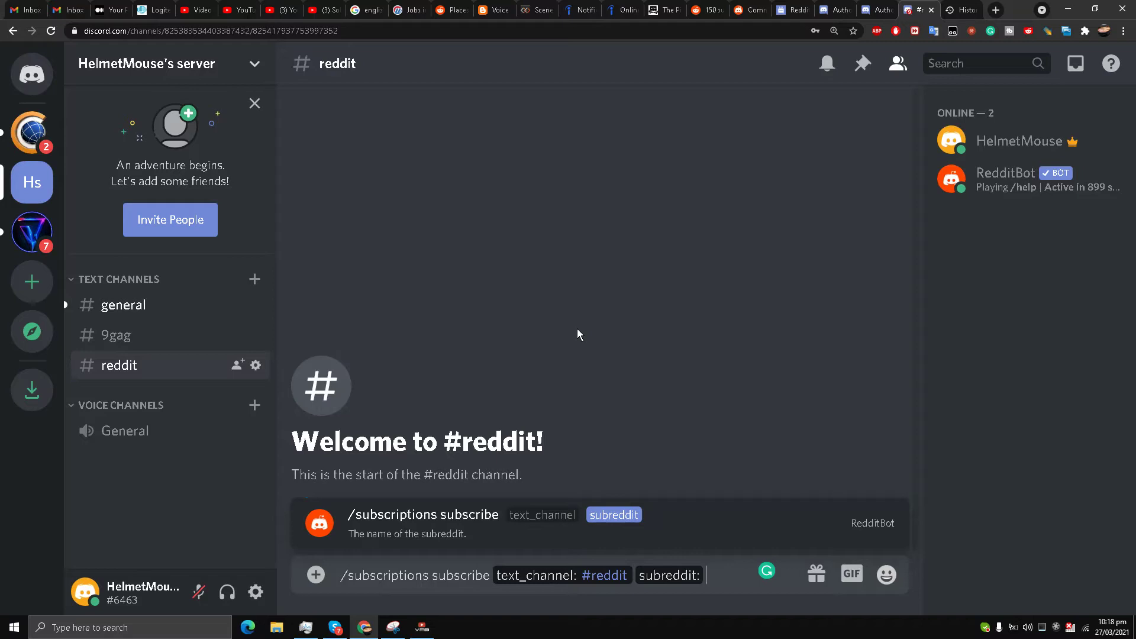
pyautogui.write('videos')
pyautogui.press('BackSpace')
pyautogui.press('BackSpace')
pyautogui.press('BackSpace')
pyautogui.press('BackSpace')
pyautogui.press('BackSpace')
pyautogui.press('BackSpace')
# - Set the command's subreddit to "gaming" and send the subscription command
pyautogui.write('gaming')
pyautogui.press('Return')
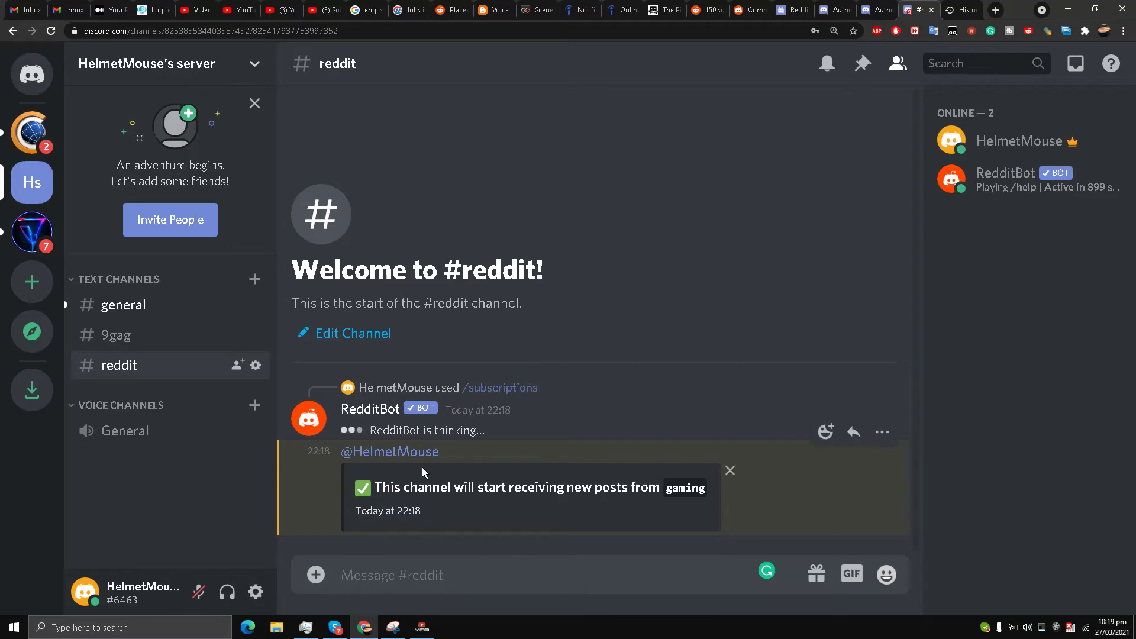
# - Subscribe the #reddit channel to the "videos" subreddit with RedditBot's /subscriptions subscribe command
pyautogui.write('/')
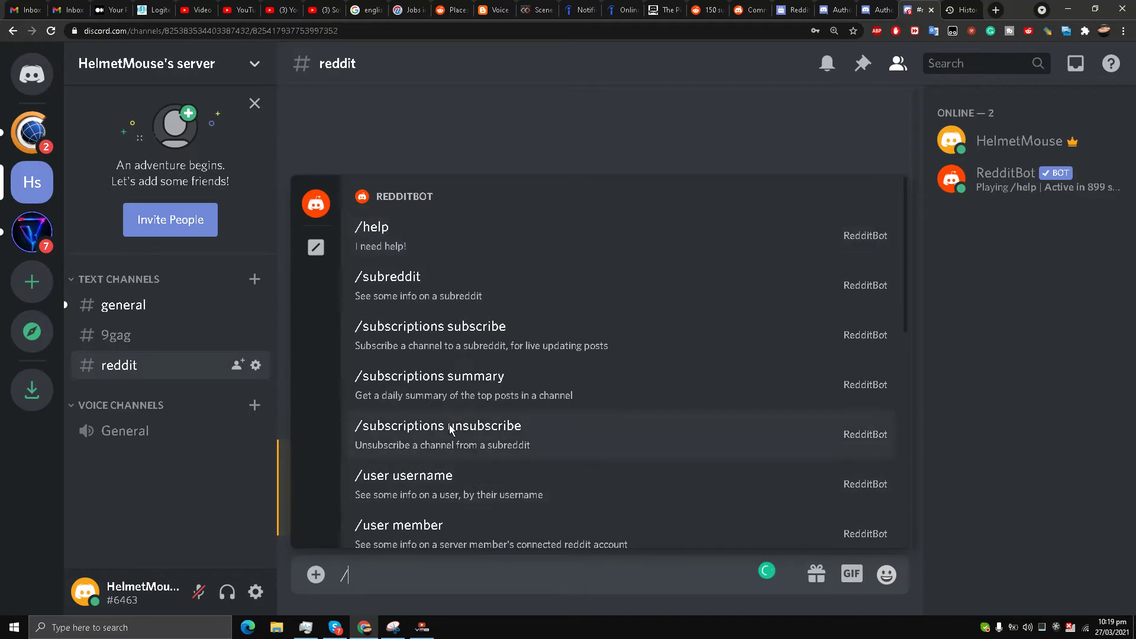
pyautogui.click(450, 328)
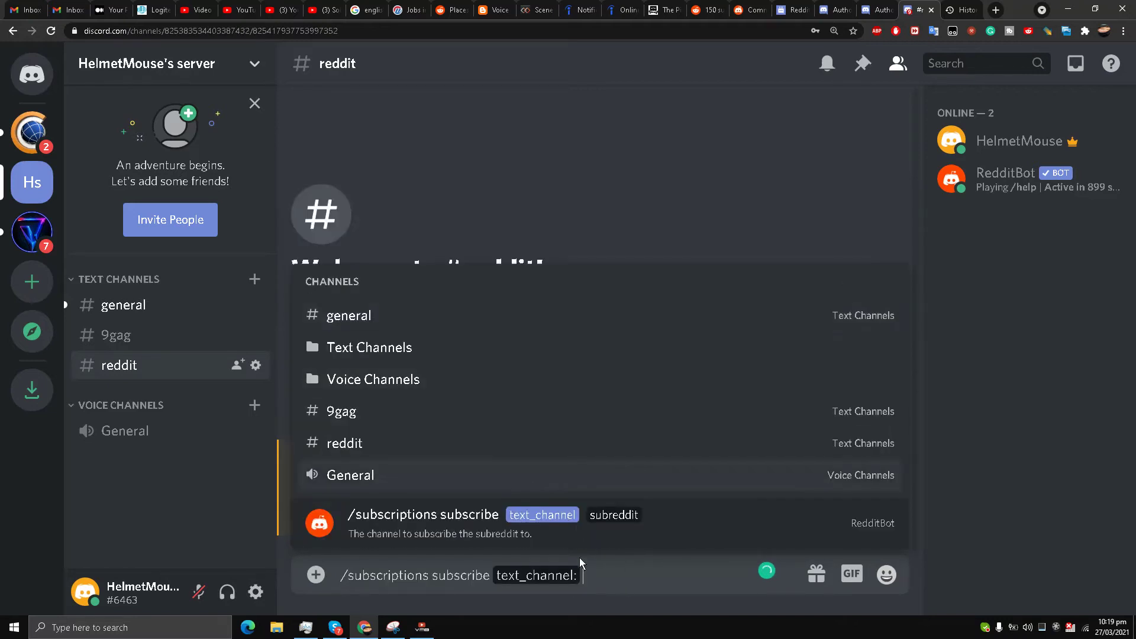
pyautogui.write('reddit')
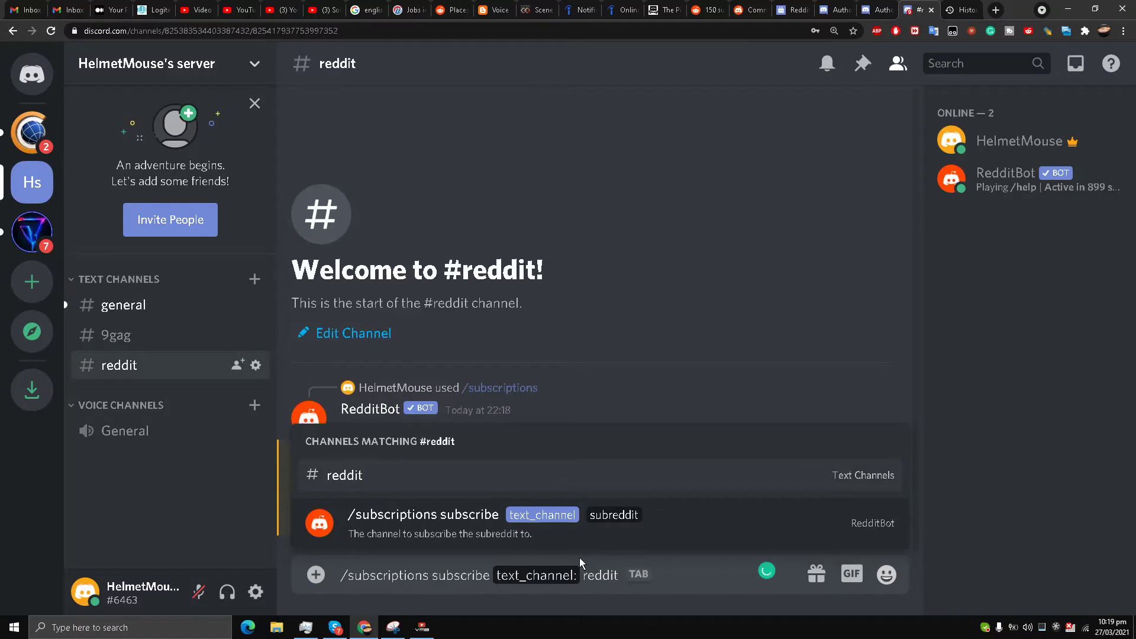
pyautogui.press('Tab')
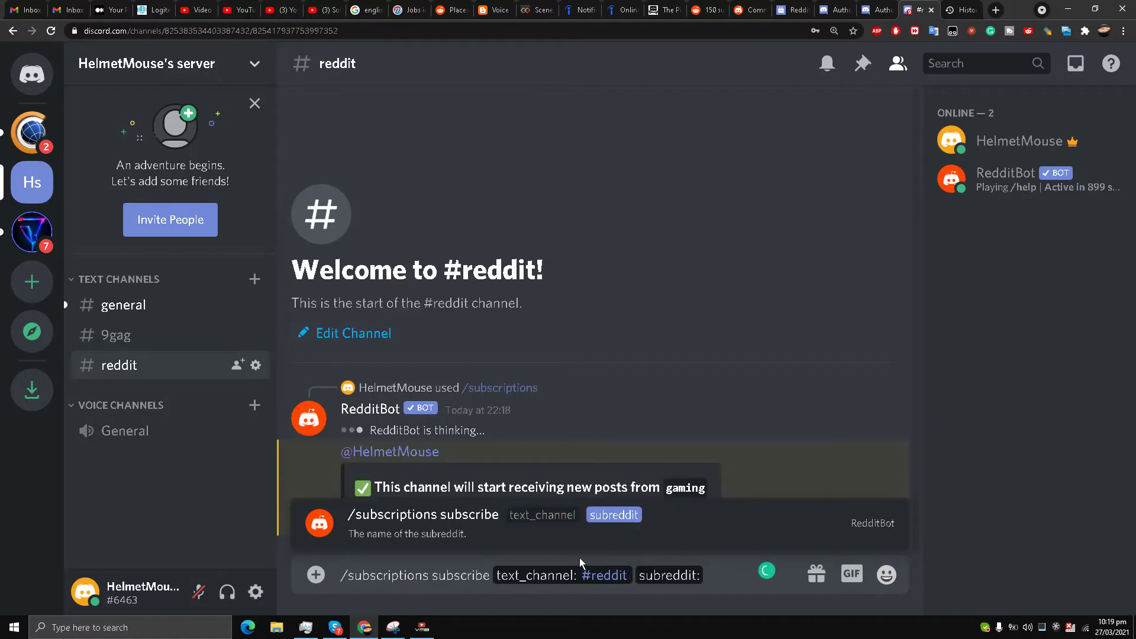
pyautogui.write('videos')
pyautogui.press('Return')
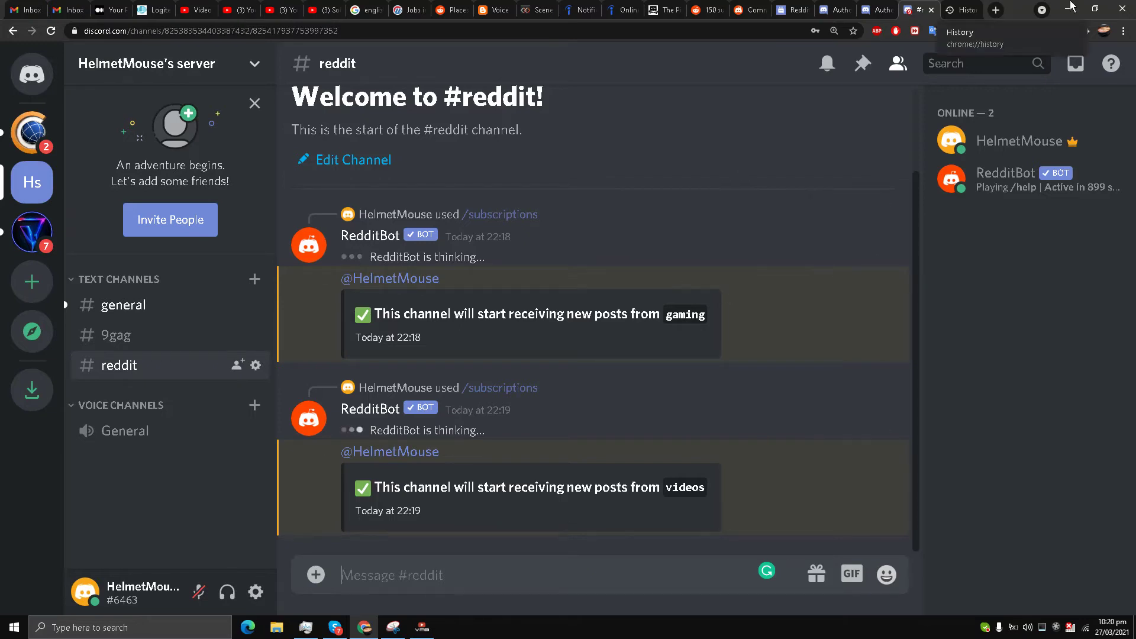
# - Open mee6.xyz in a new browser tab and bring up the Discord authorization for adding MEE6
pyautogui.click(996, 10)
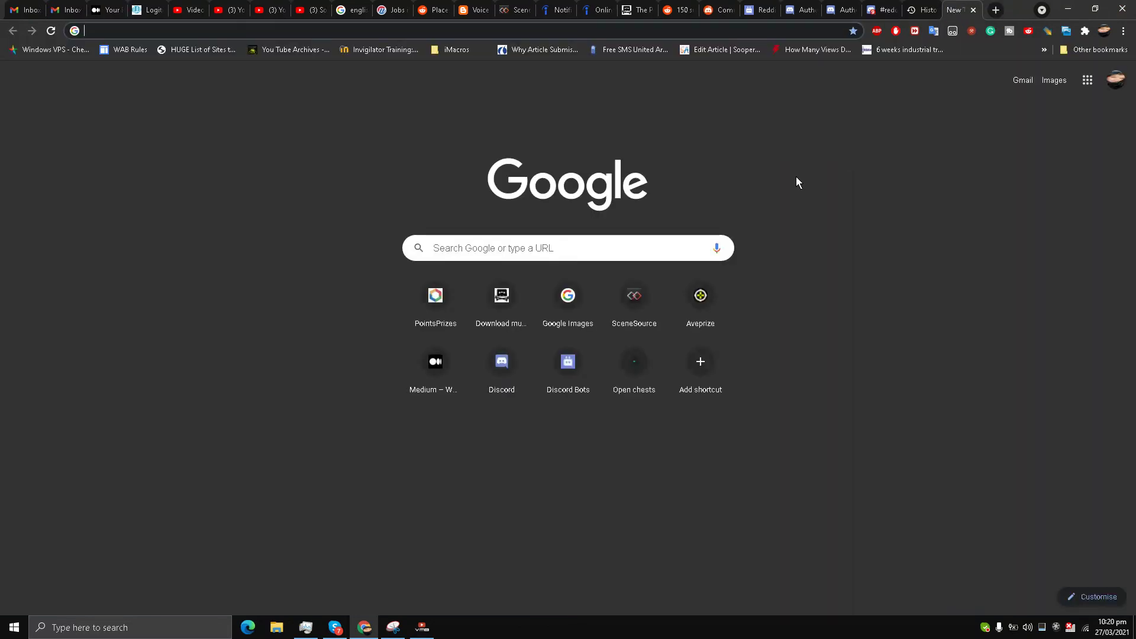
pyautogui.write('mee6.xyz')
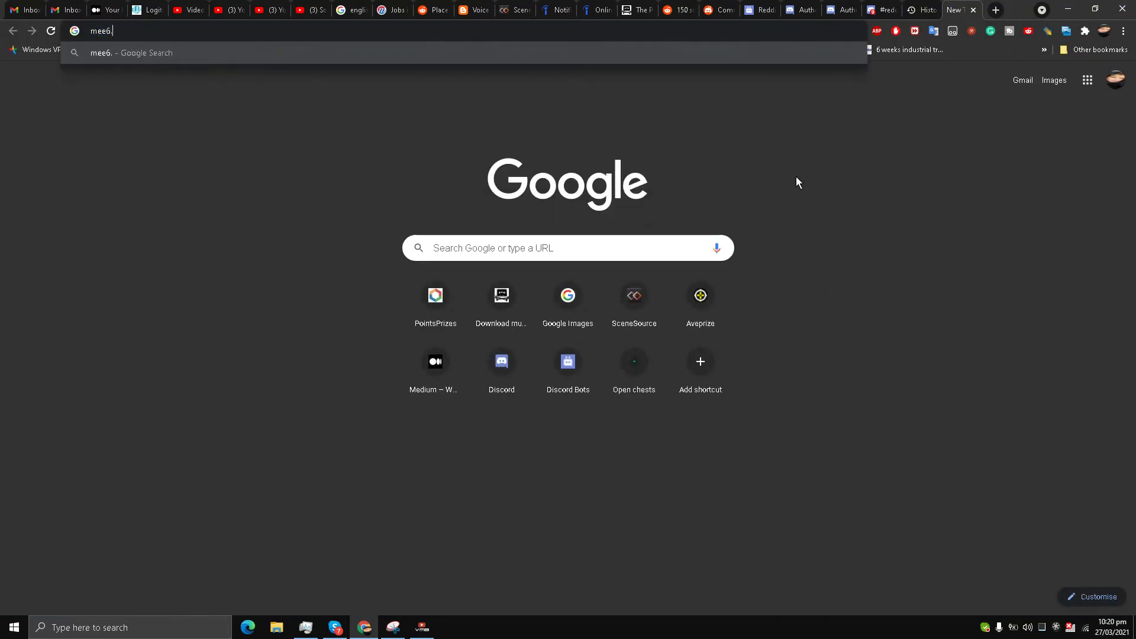
pyautogui.press('Return')
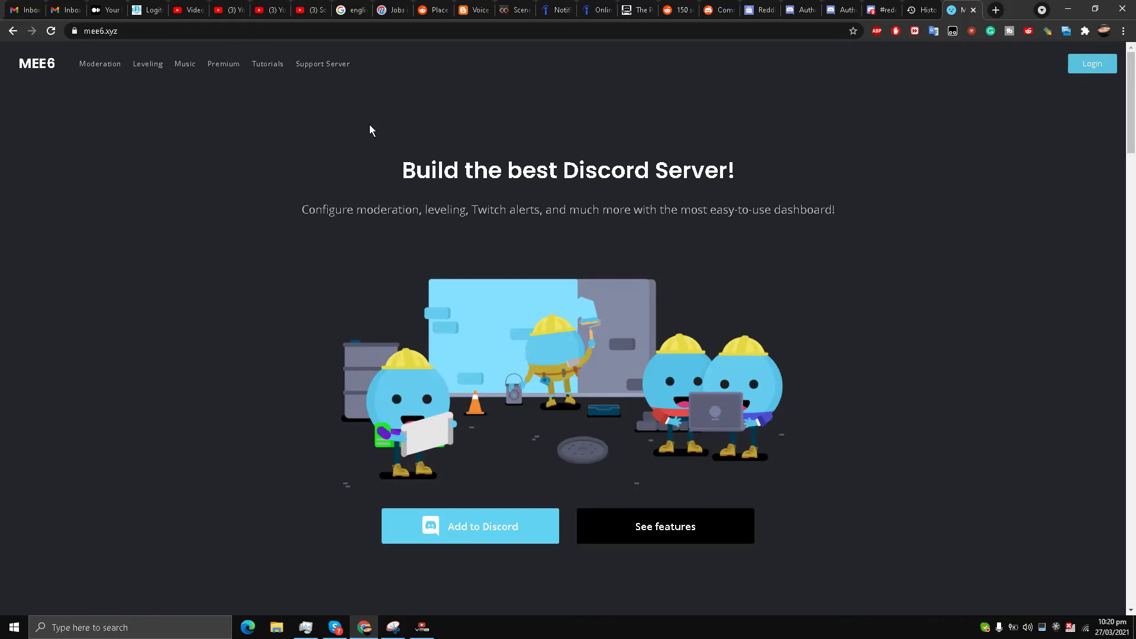
pyautogui.scroll(-5, 351, 393)
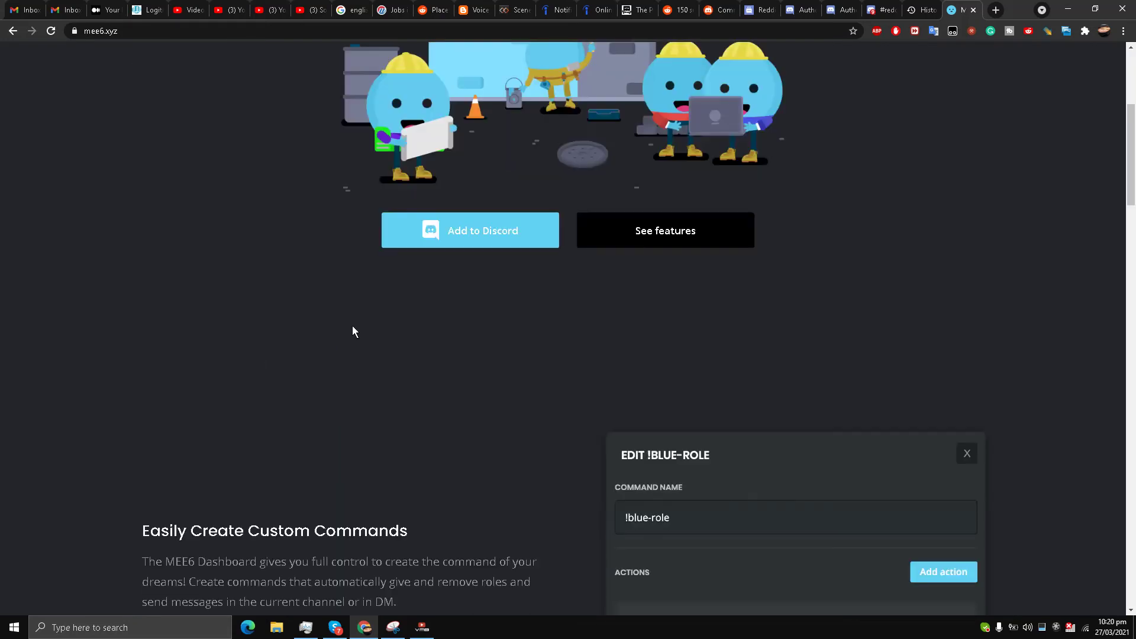
pyautogui.click(493, 239)
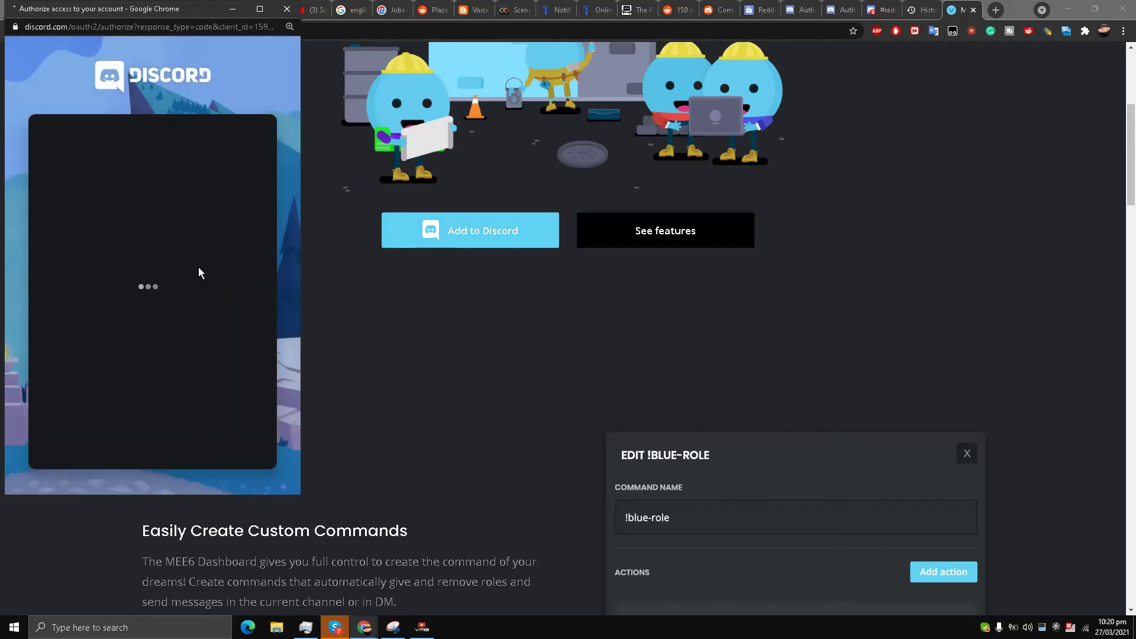
# - Review the permissions MEE6 requests and authorize its access to the Discord account
pyautogui.scroll(-4, 162, 311)
pyautogui.scroll(2, 163, 310)
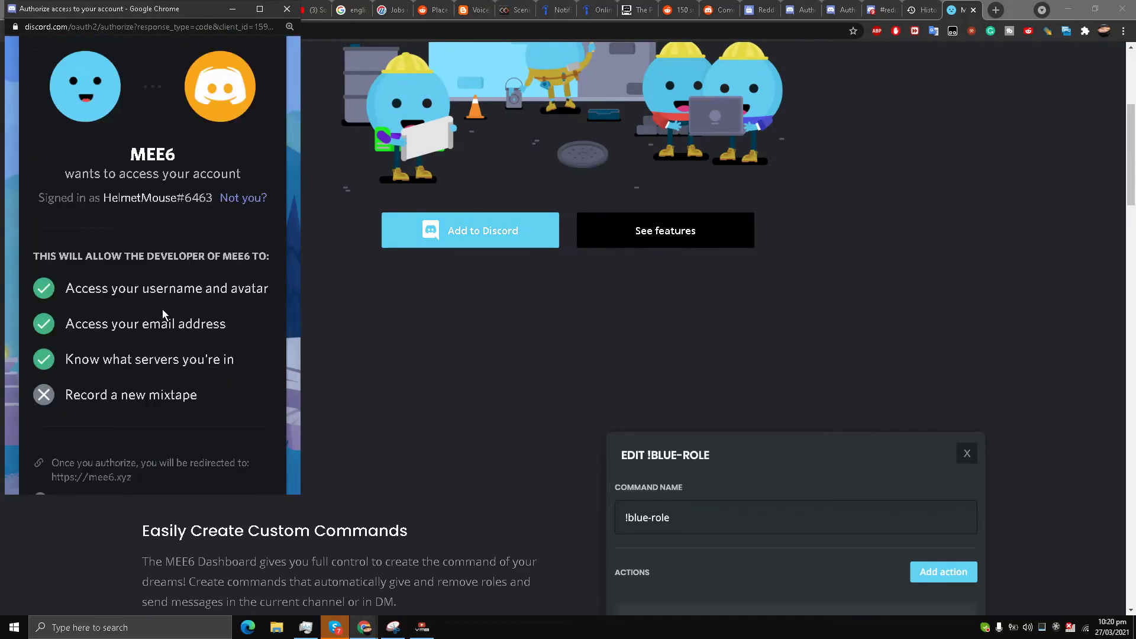
pyautogui.scroll(-3, 162, 307)
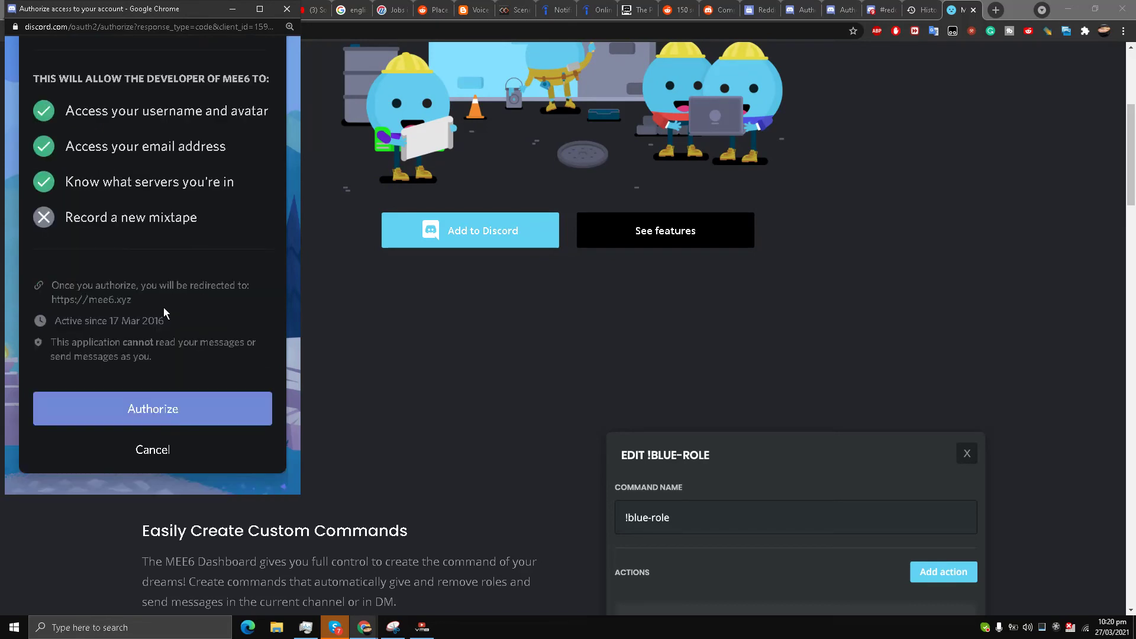
pyautogui.click(183, 402)
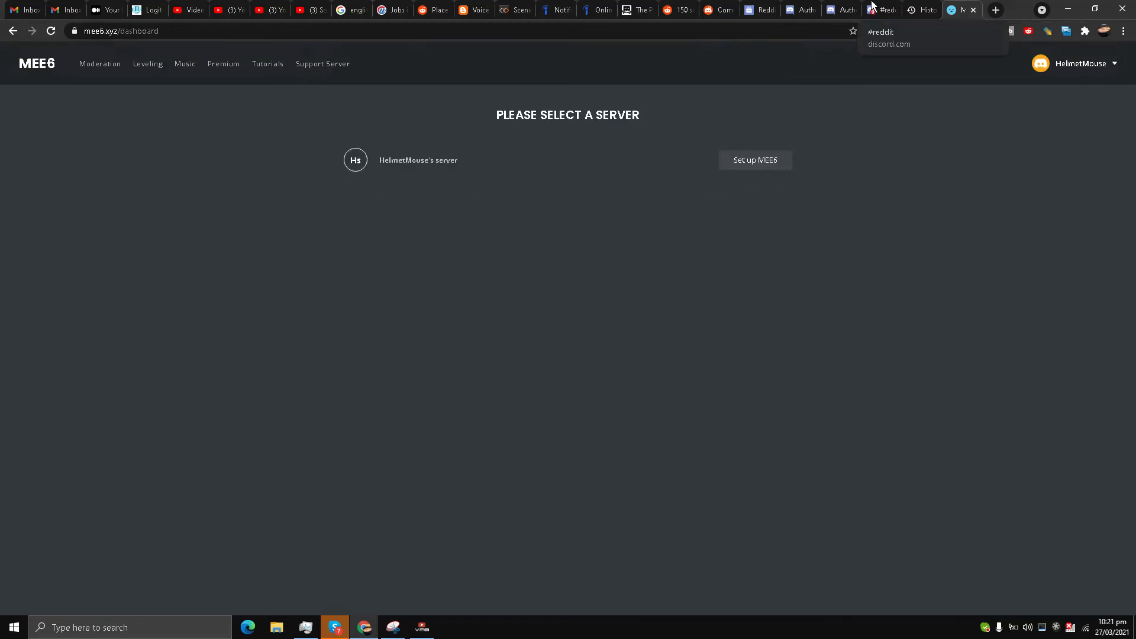
# - Start setting up MEE6 for the listed server and choose that same server as the one to add the bot to
pyautogui.click(872, 7)
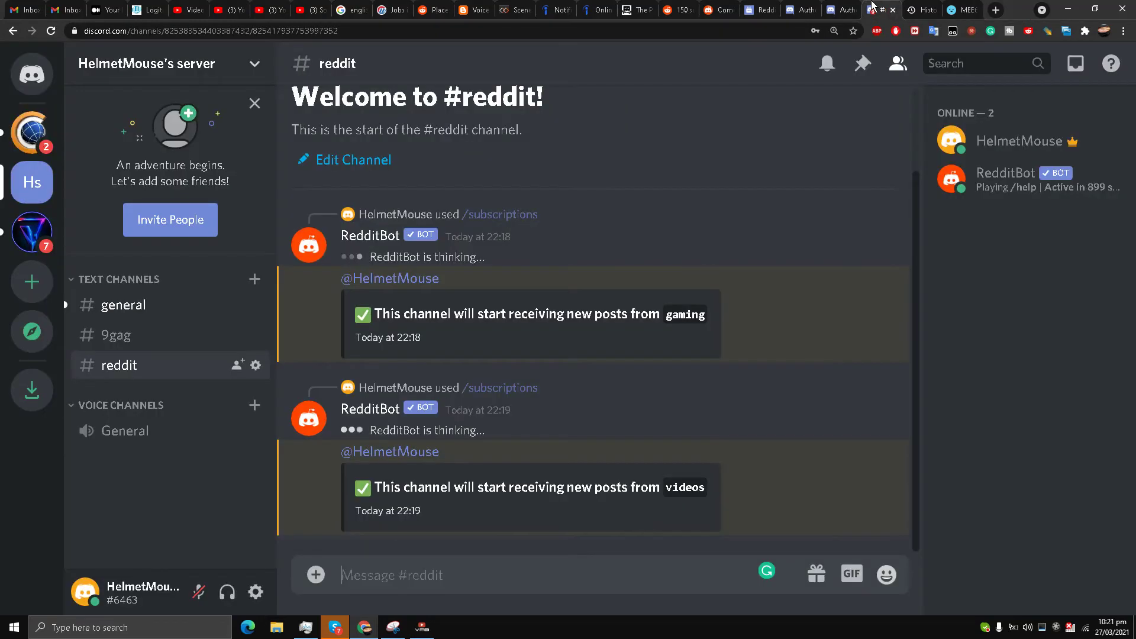
pyautogui.click(960, 9)
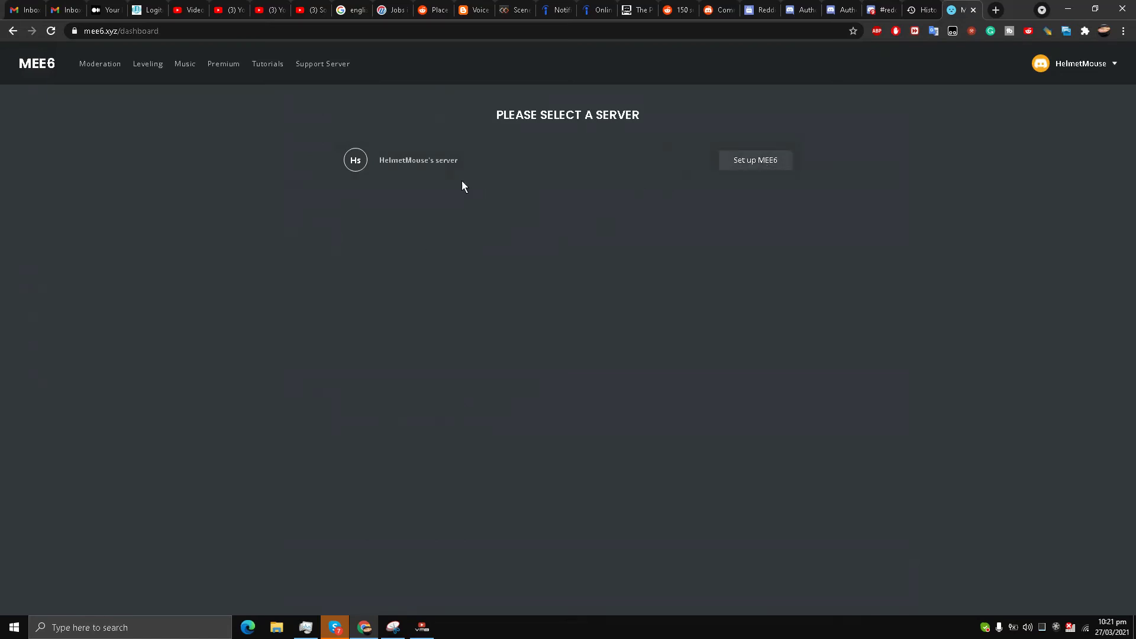
pyautogui.click(739, 157)
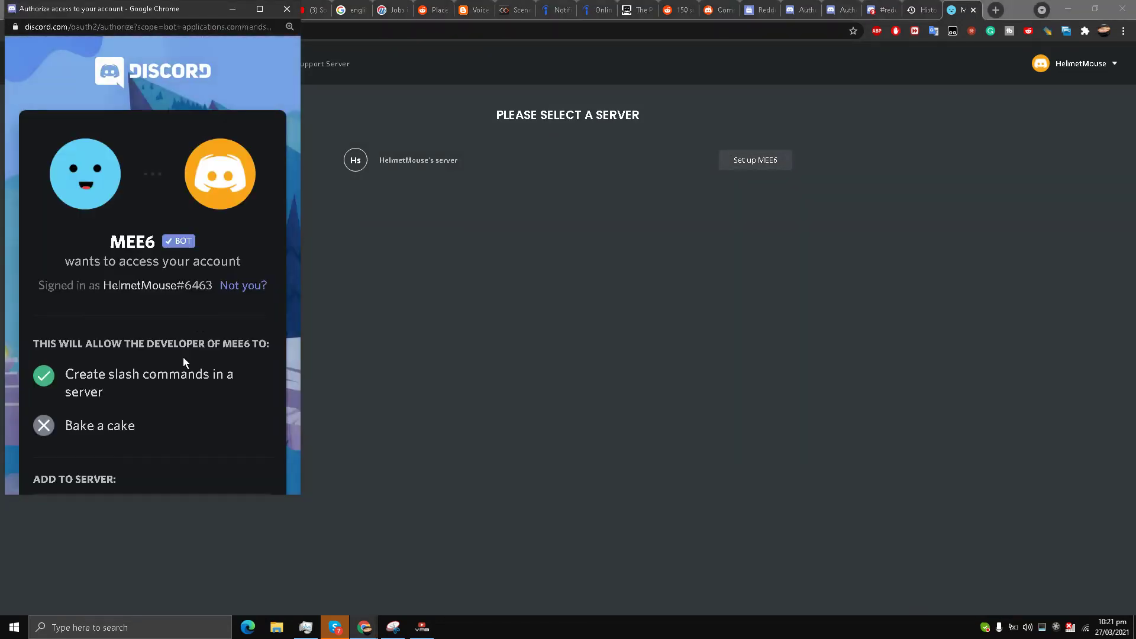
pyautogui.scroll(-3, 142, 399)
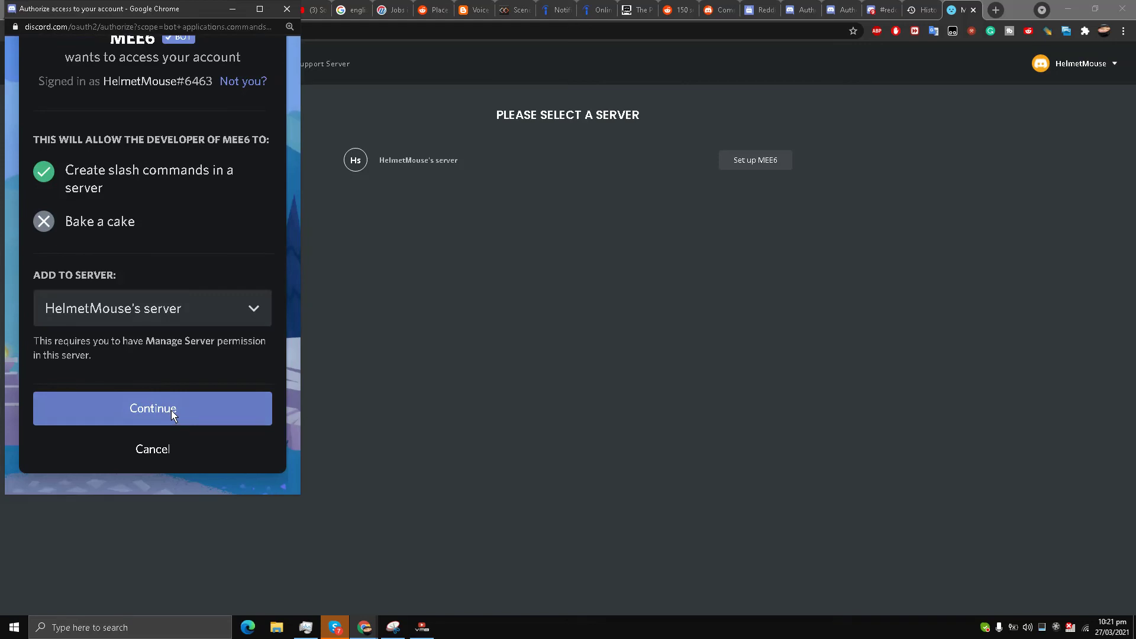
pyautogui.click(187, 306)
pyautogui.click(183, 353)
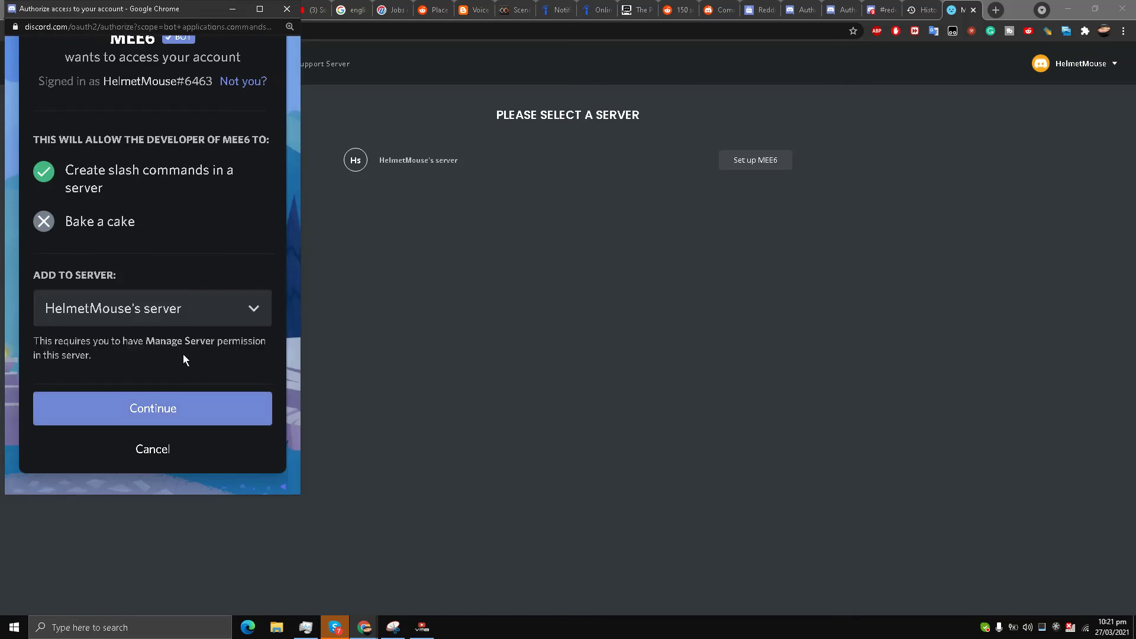
# - Continue to the bot permissions, authorize MEE6 with all of them granted, and complete the human verification
pyautogui.click(193, 409)
pyautogui.scroll(-5, 178, 343)
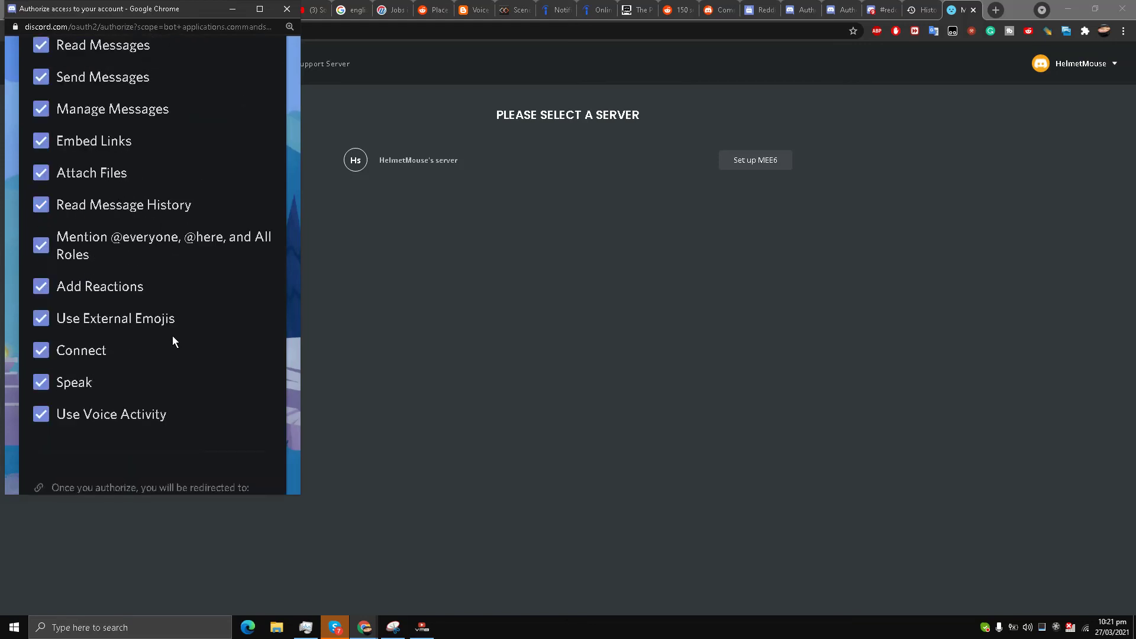
pyautogui.scroll(-3, 172, 335)
pyautogui.click(177, 407)
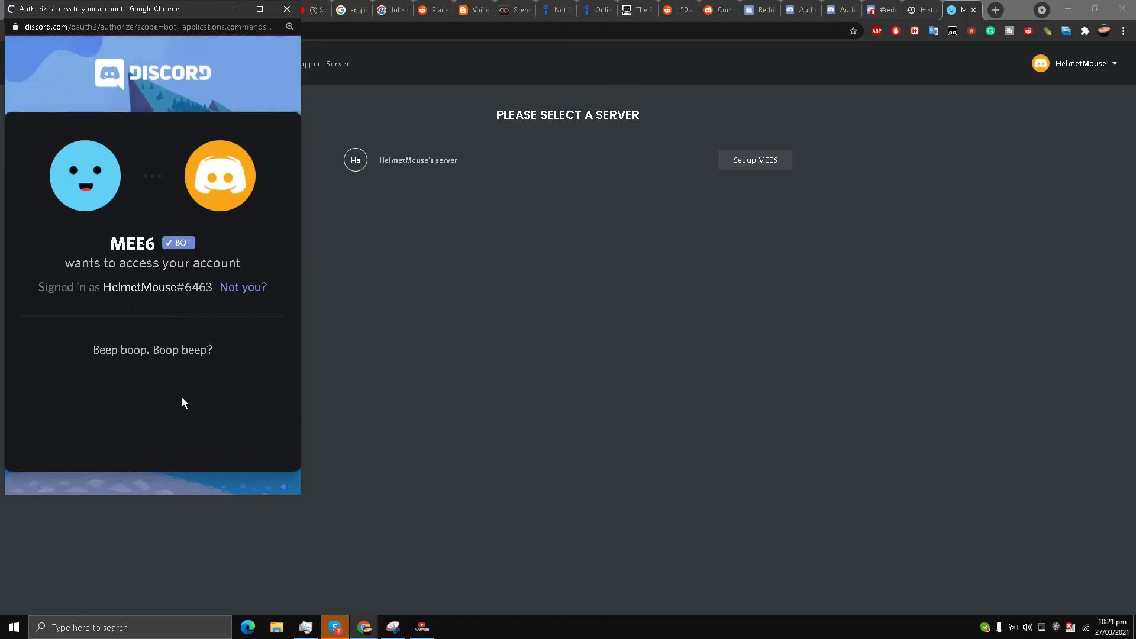
pyautogui.click(52, 407)
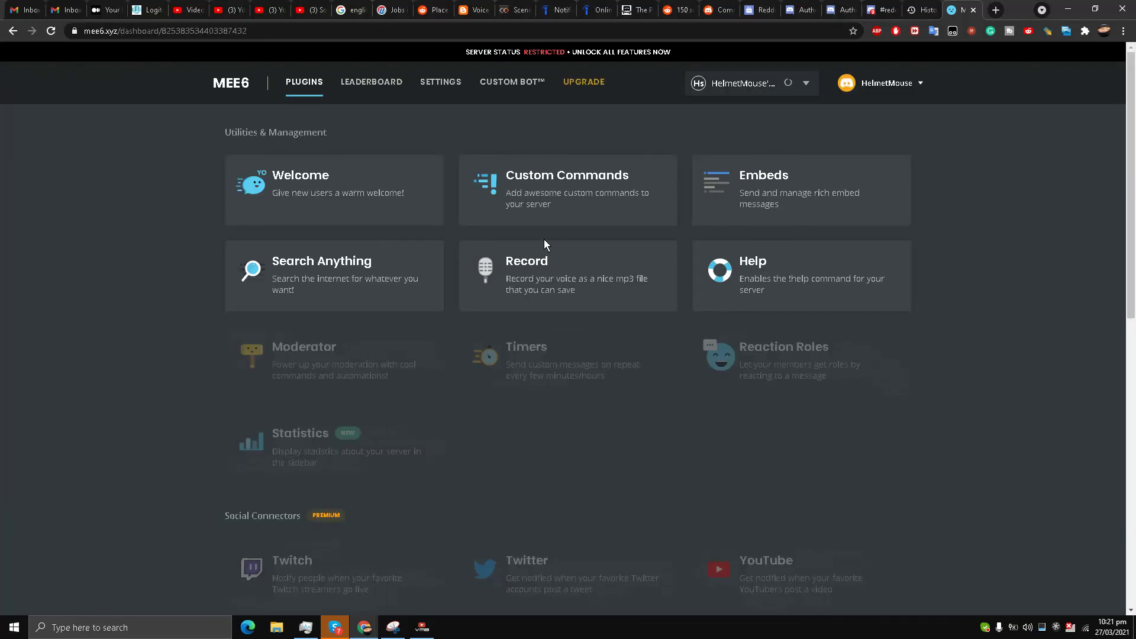
# - Examine the MEE6 dashboard's plugins, especially the premium Social Connectors section with its Reddit plugin, enlarging the page for readability
pyautogui.scroll(-3, 399, 323)
pyautogui.scroll(3, 414, 308)
pyautogui.scroll(-5, 399, 268)
pyautogui.scroll(5, 468, 208)
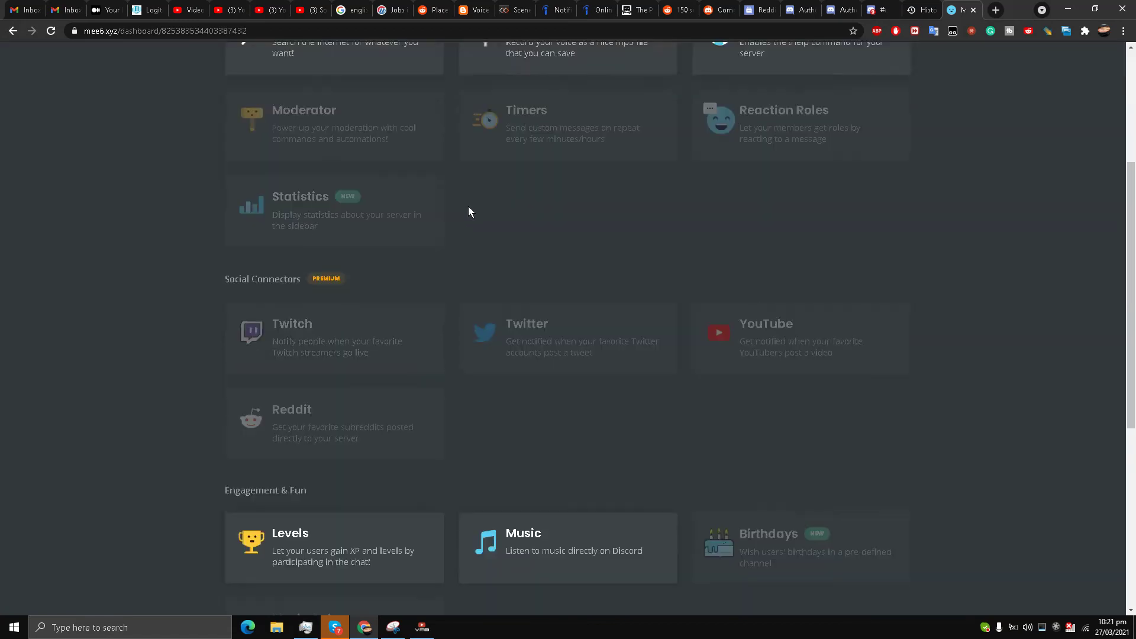
pyautogui.scroll(-5, 407, 320)
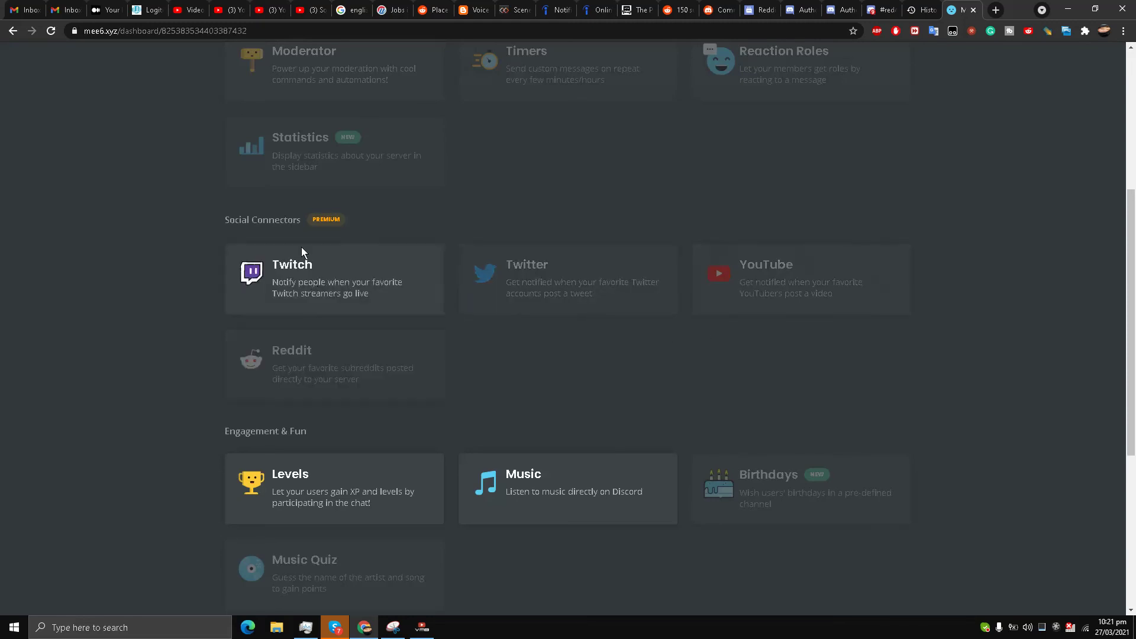
pyautogui.scroll(1, 332, 232)
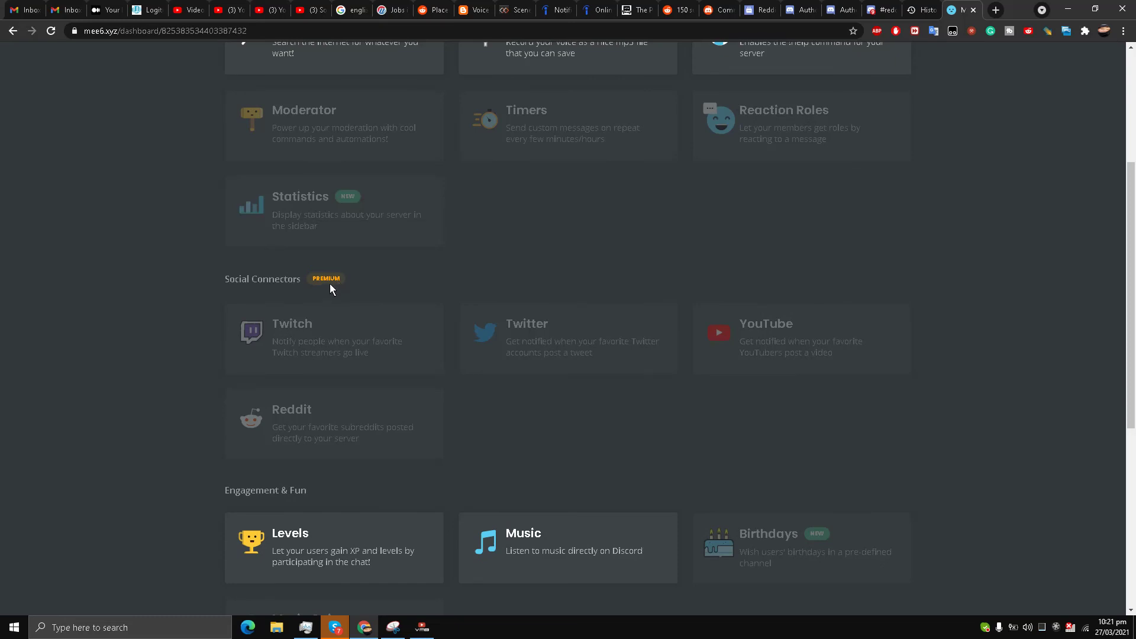
pyautogui.hotkey('ctrl', '+')
pyautogui.hotkey('ctrl', '+')
pyautogui.hotkey('ctrl', '+')
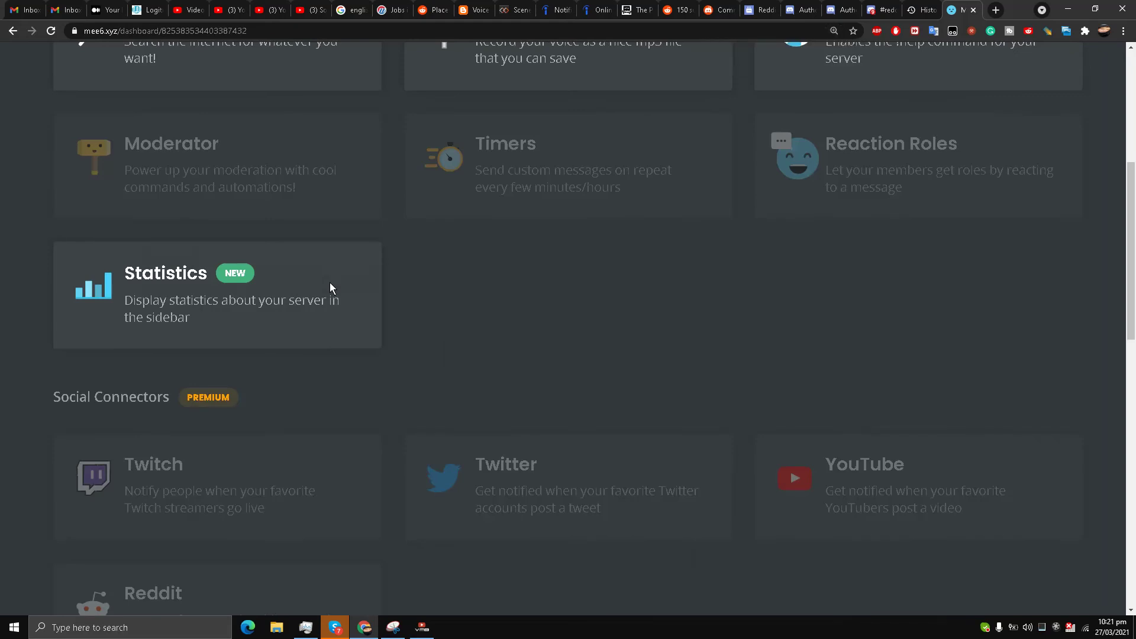
pyautogui.scroll(-5, 276, 278)
pyautogui.scroll(2, 355, 266)
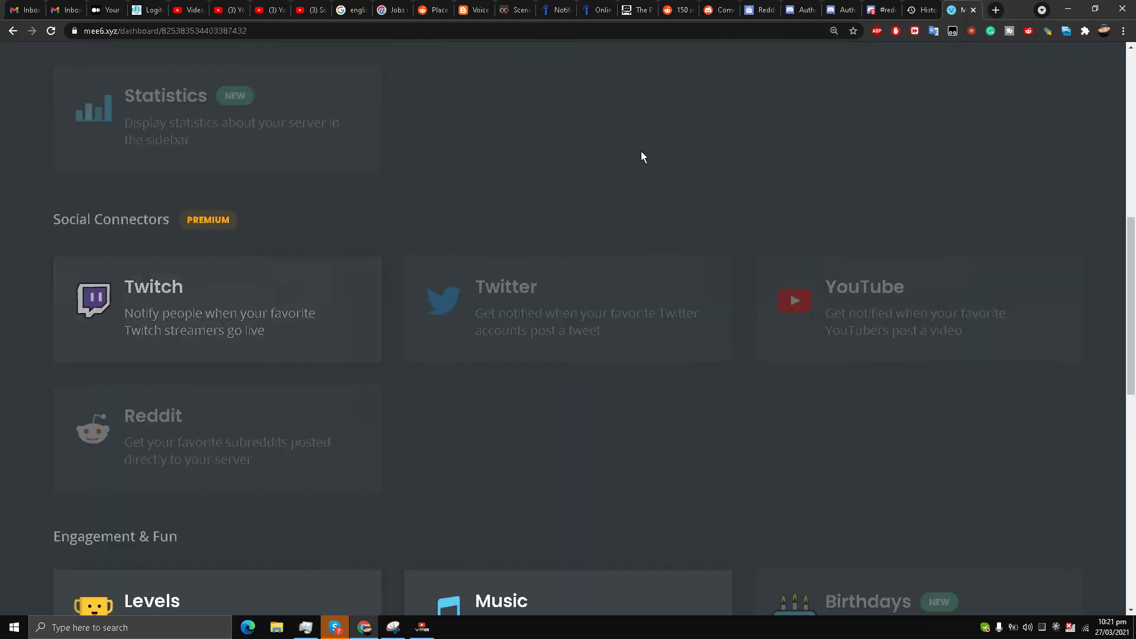
# - Switch to Discord's #reddit channel and review the RedditBot subscription messages and posts delivered there
pyautogui.click(880, 6)
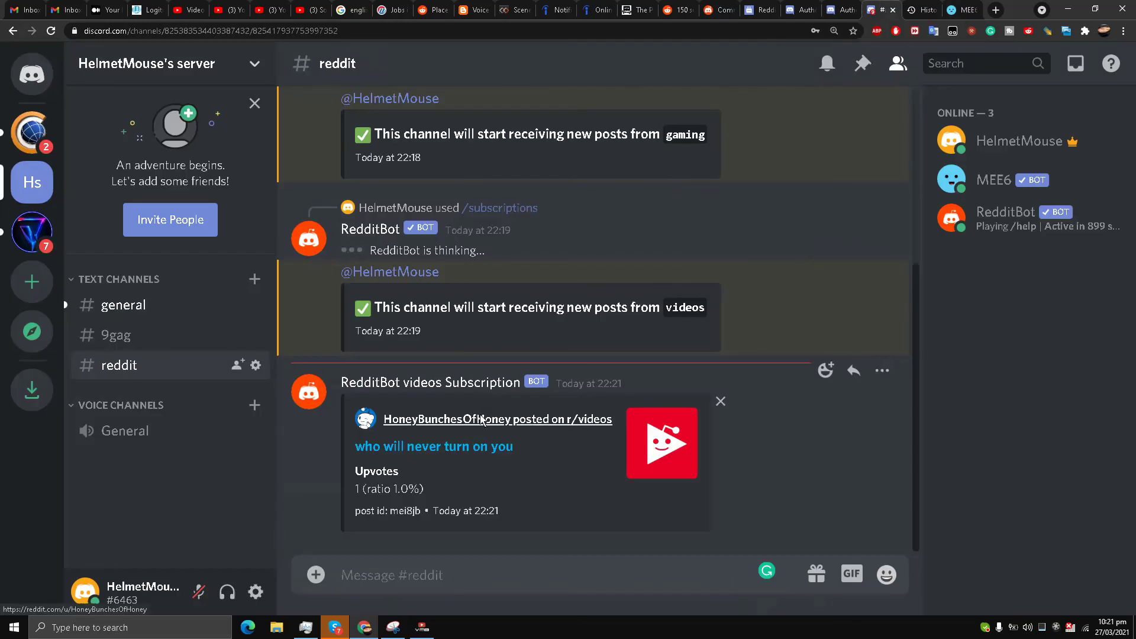
pyautogui.scroll(2, 471, 414)
pyautogui.scroll(-2, 474, 416)
pyautogui.scroll(2, 478, 367)
pyautogui.scroll(-2, 478, 367)
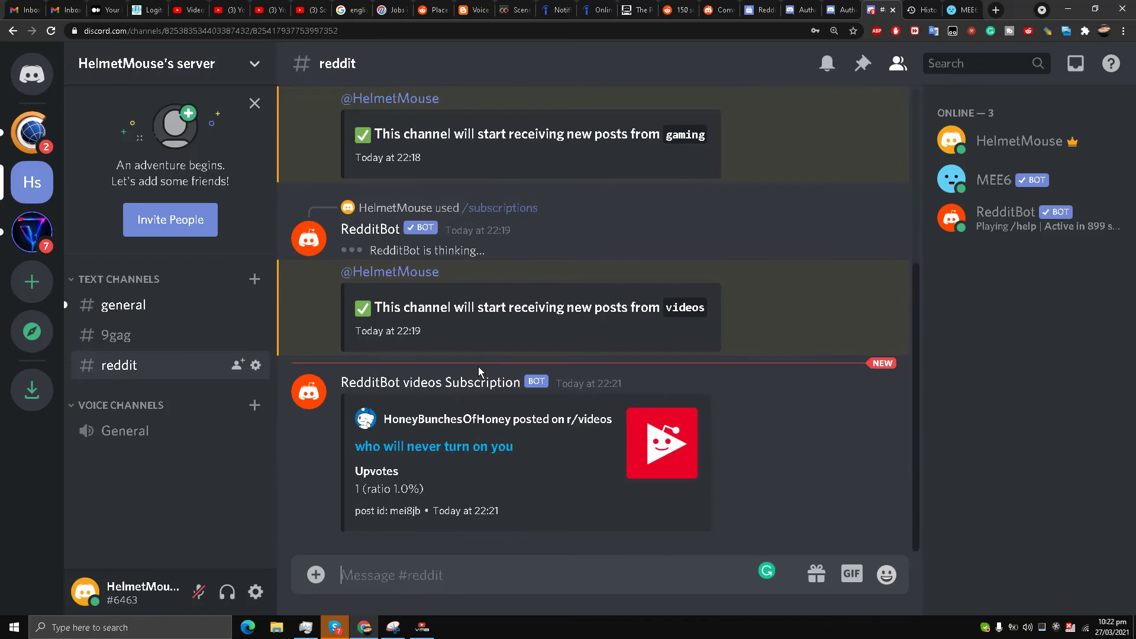
pyautogui.scroll(1, 459, 382)
pyautogui.scroll(-1, 459, 383)
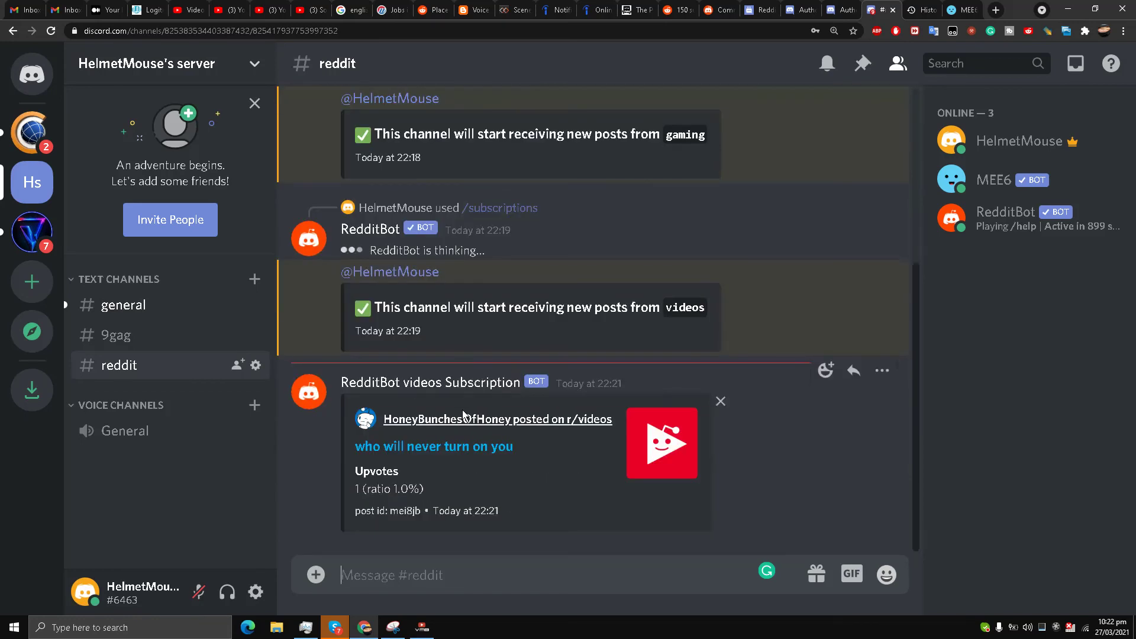
pyautogui.scroll(3, 479, 400)
pyautogui.scroll(-3, 461, 396)
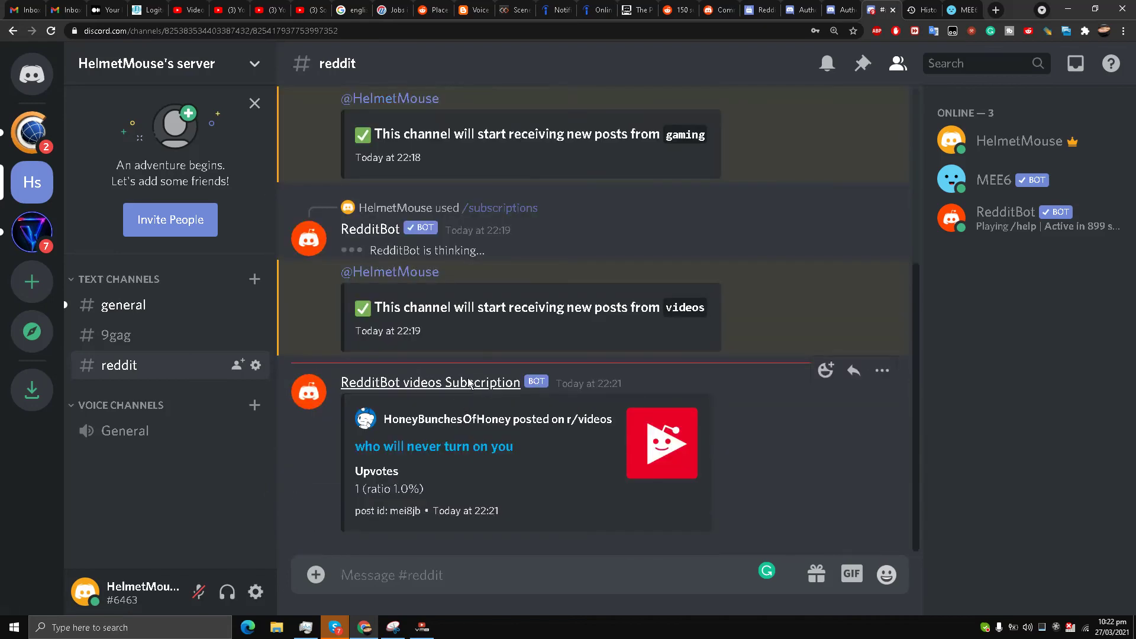
pyautogui.scroll(2, 469, 379)
pyautogui.scroll(-2, 469, 379)
pyautogui.scroll(2, 469, 382)
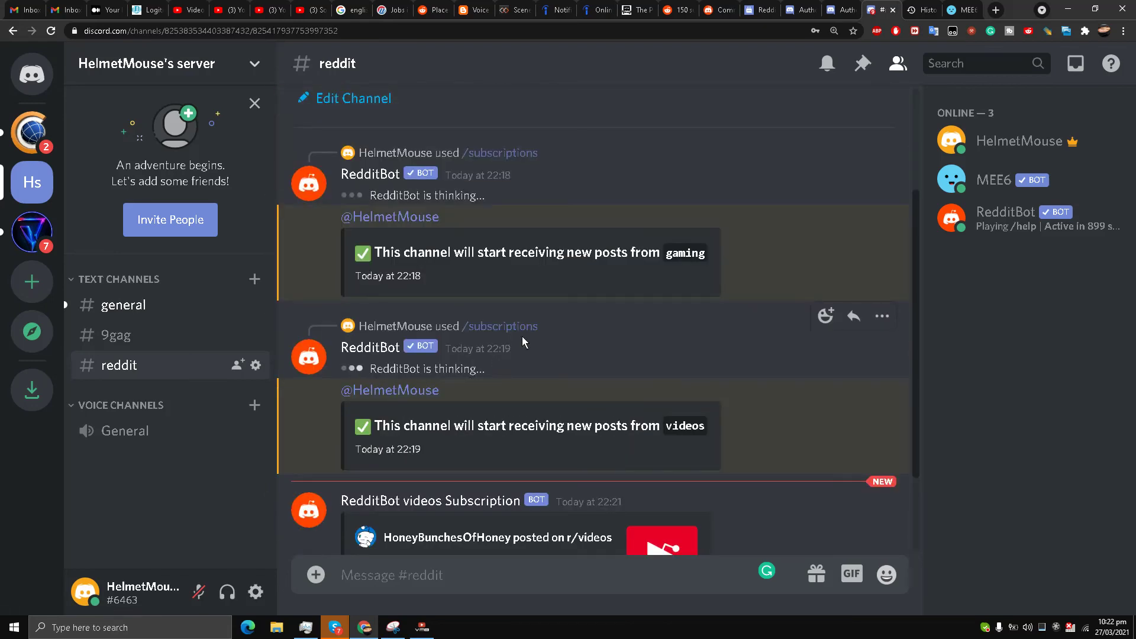
pyautogui.scroll(-2, 539, 341)
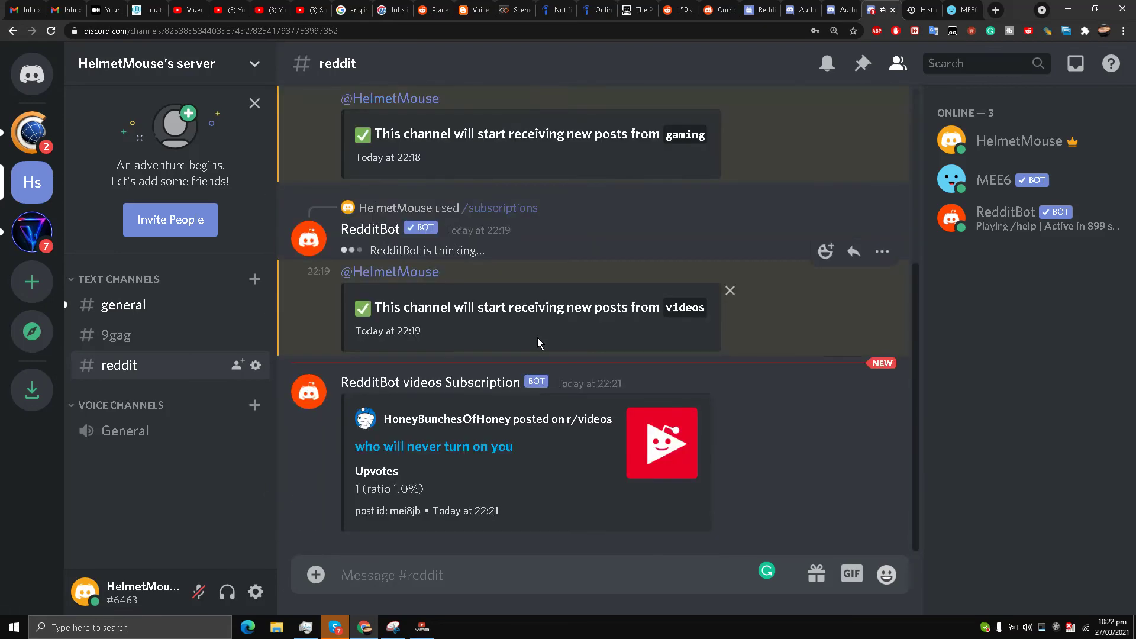